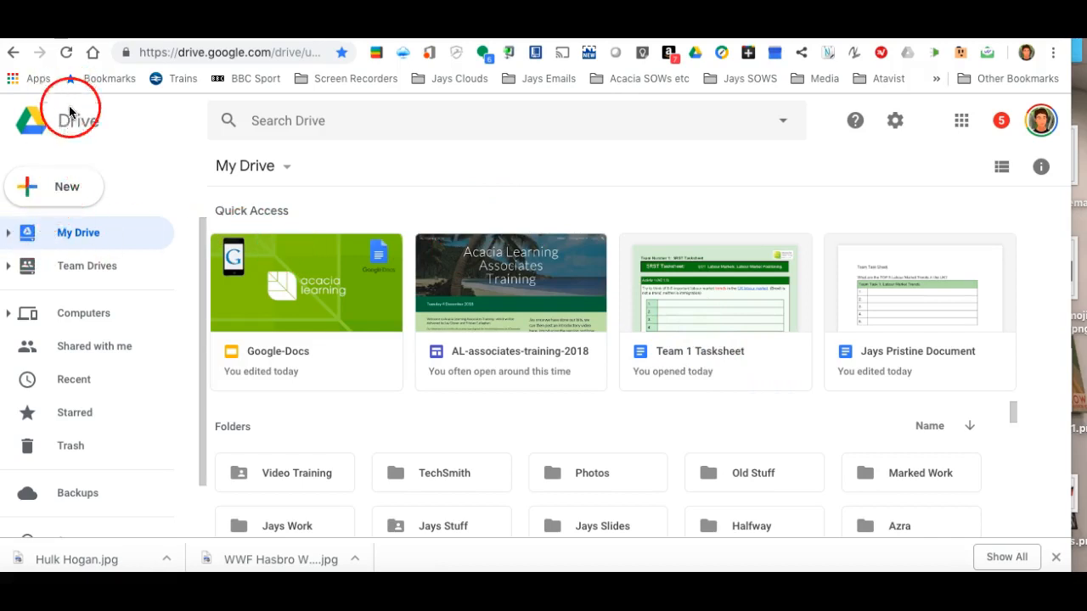
click(70, 193)
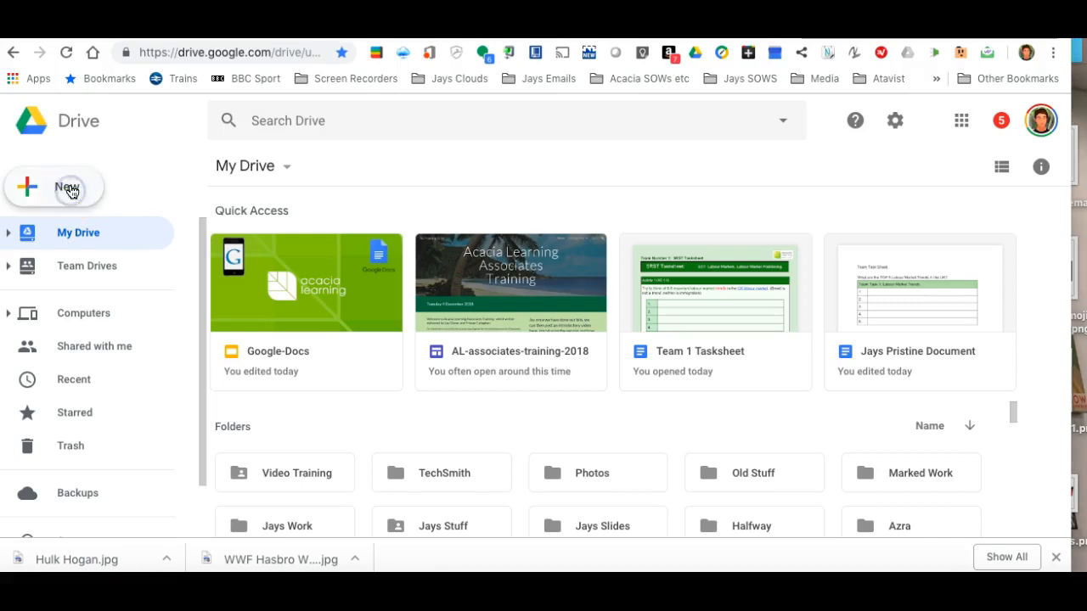
click(68, 188)
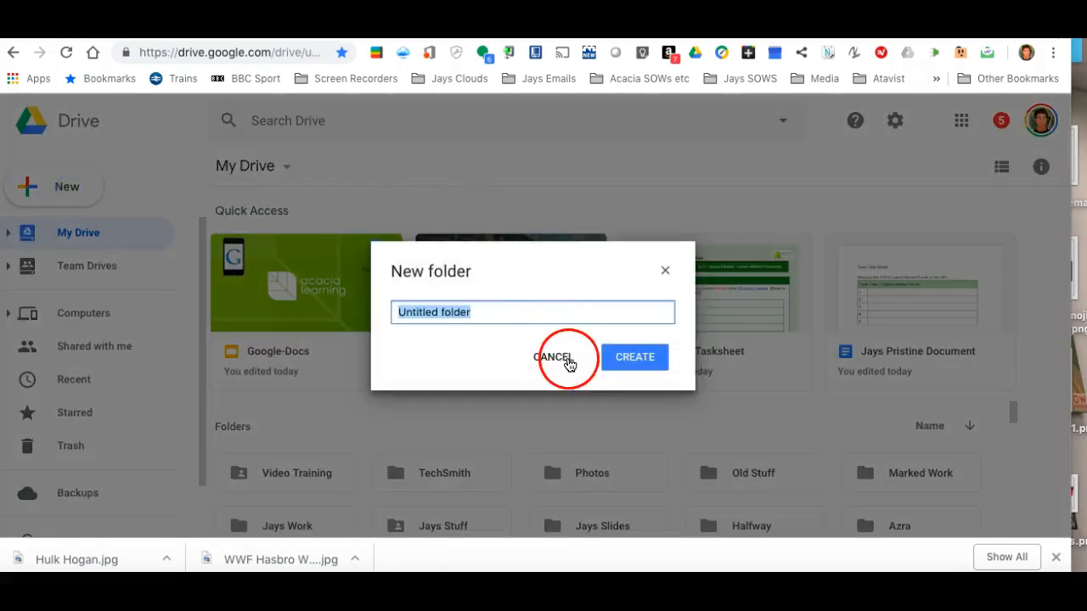
click(562, 355)
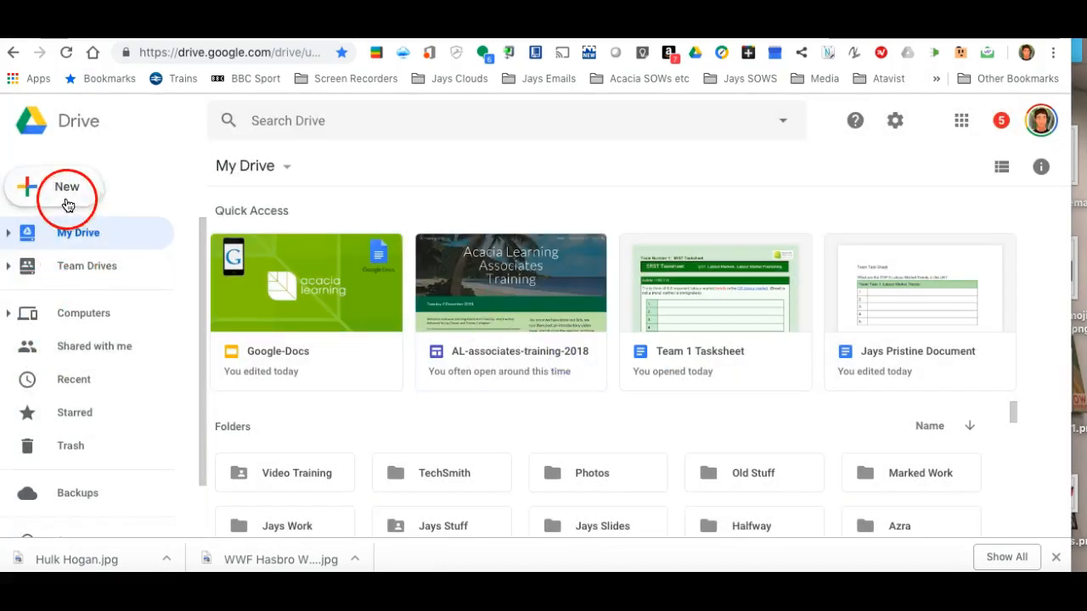
Step: Create a blank Google Docs document and title it "Jays Docs Demo"
click(68, 202)
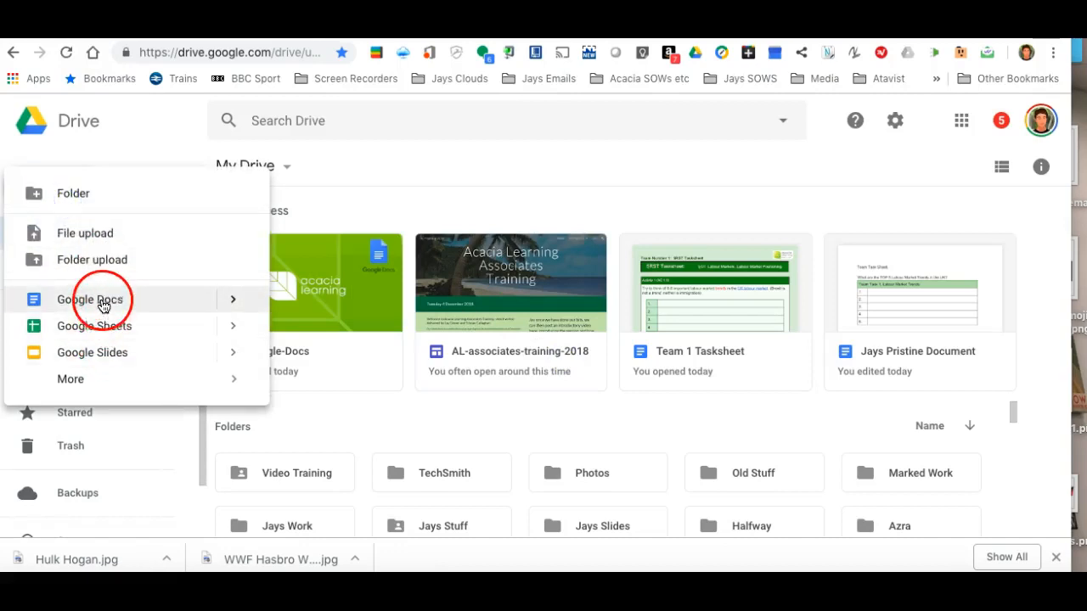
click(234, 302)
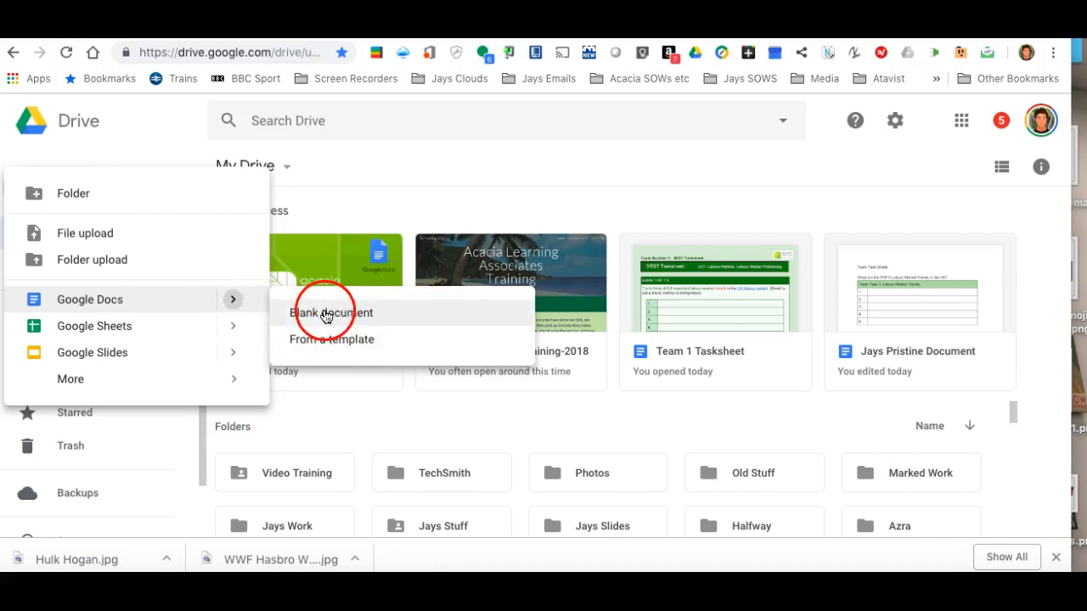
click(325, 315)
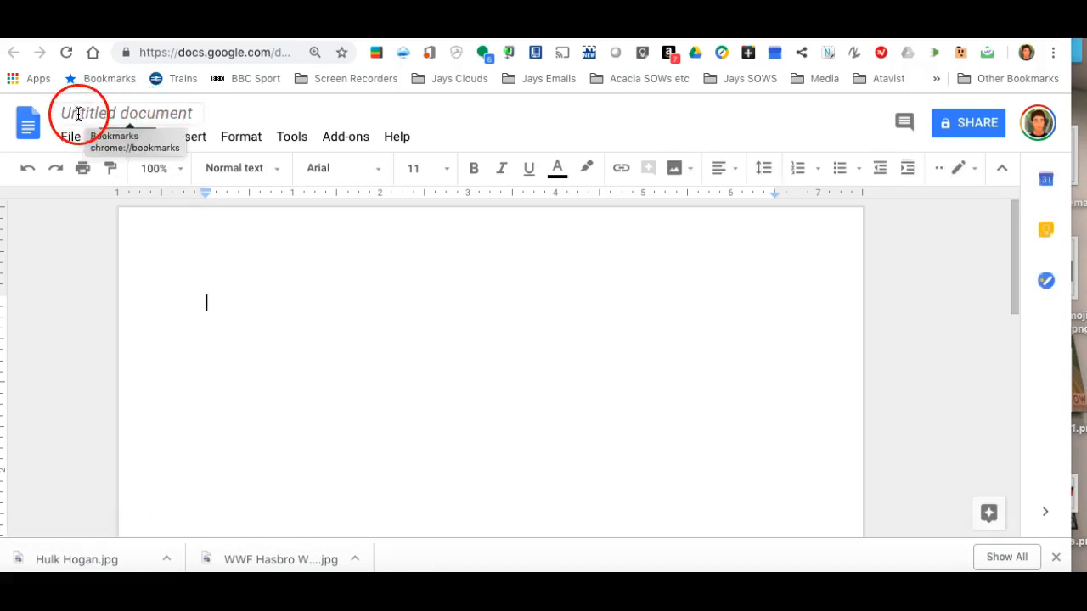
drag(77, 113, 197, 112)
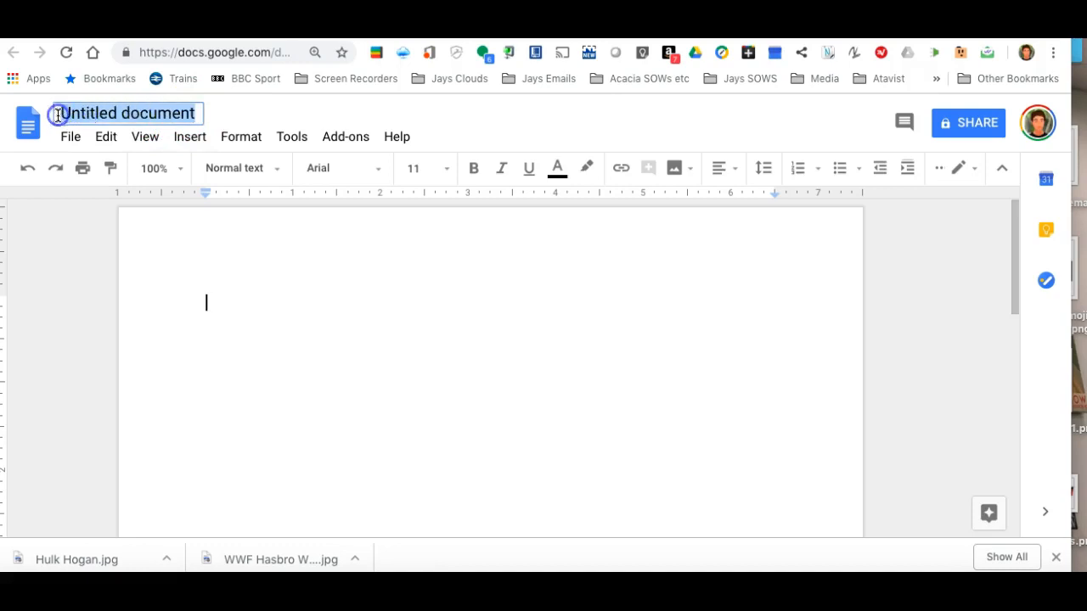
text(Jays Docs Demo)
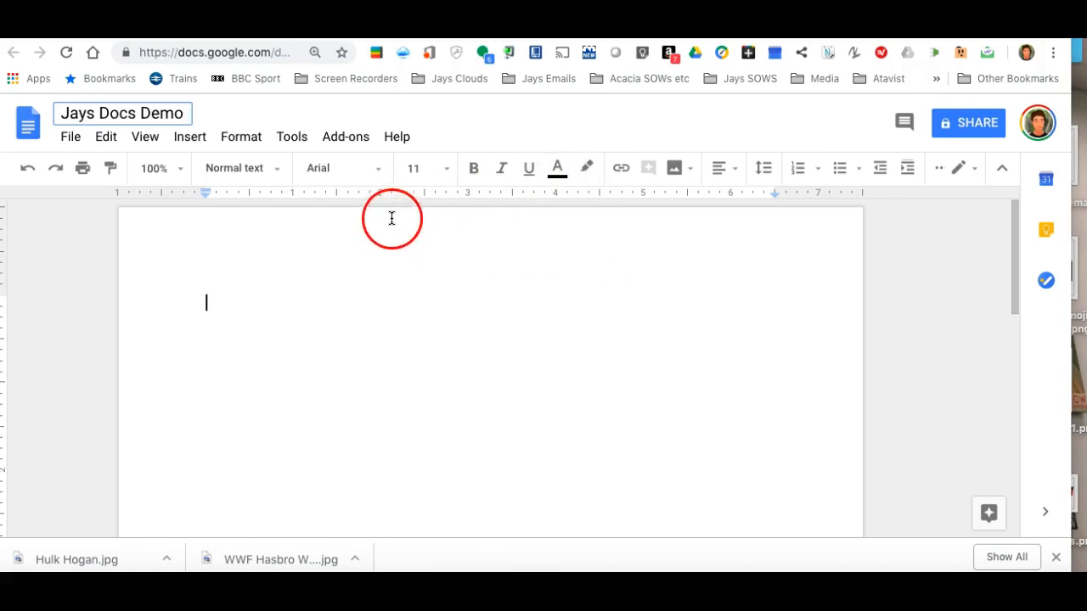
Step: Review the available toolbar options, including text styles, image sources, paragraph alignment and the additional formatting tools
click(28, 173)
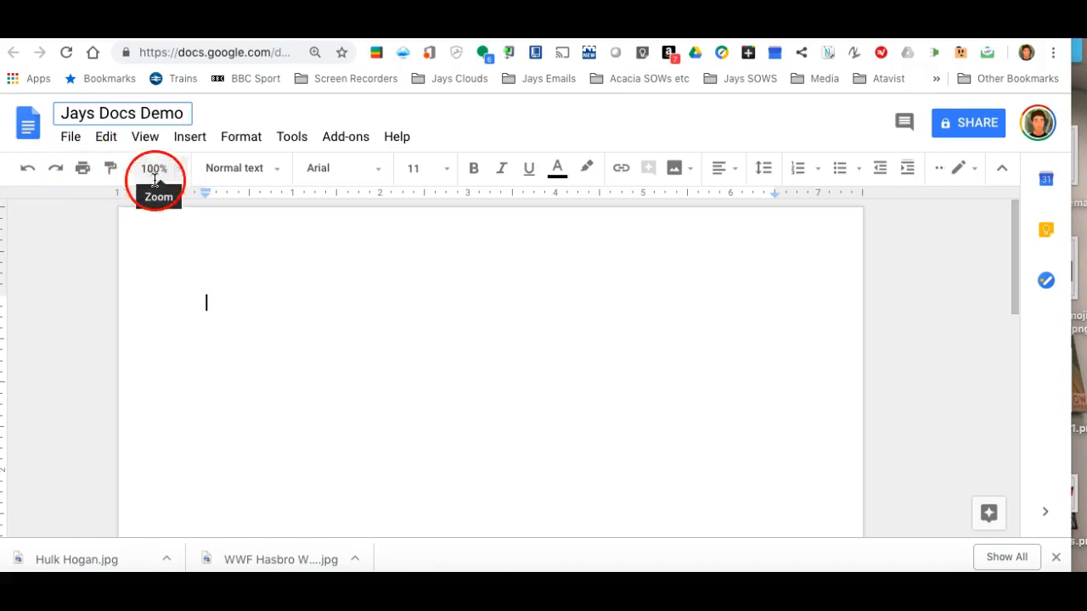
click(281, 170)
click(280, 169)
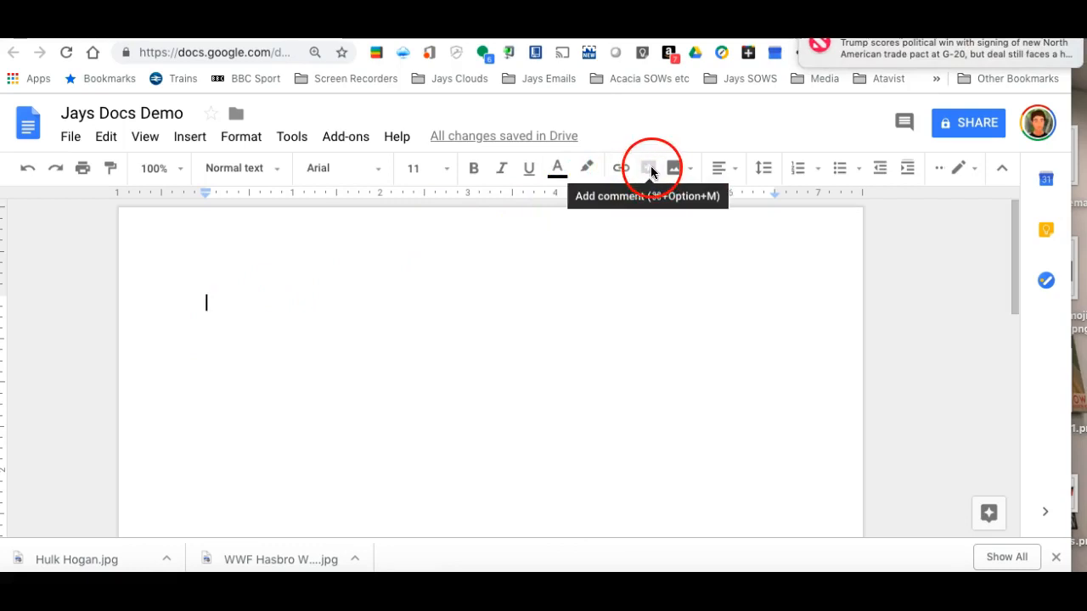
click(693, 170)
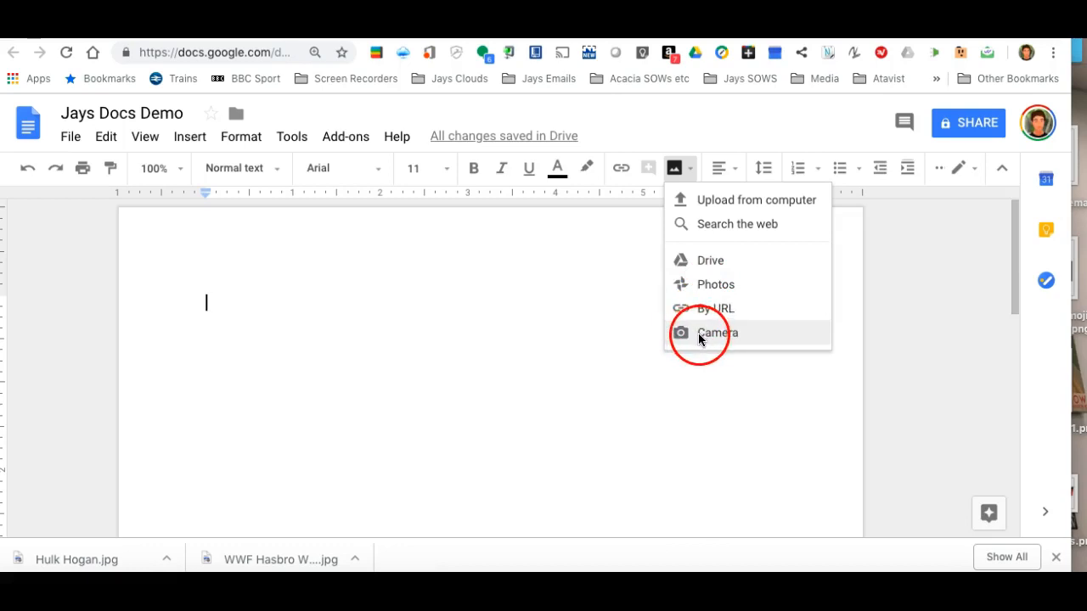
click(731, 167)
click(731, 168)
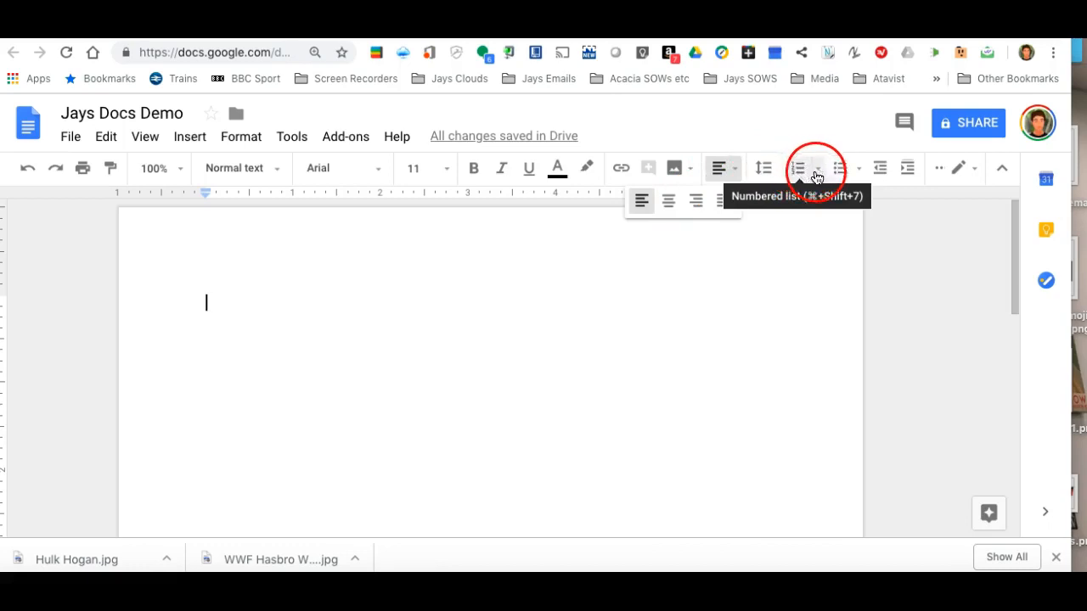
click(939, 169)
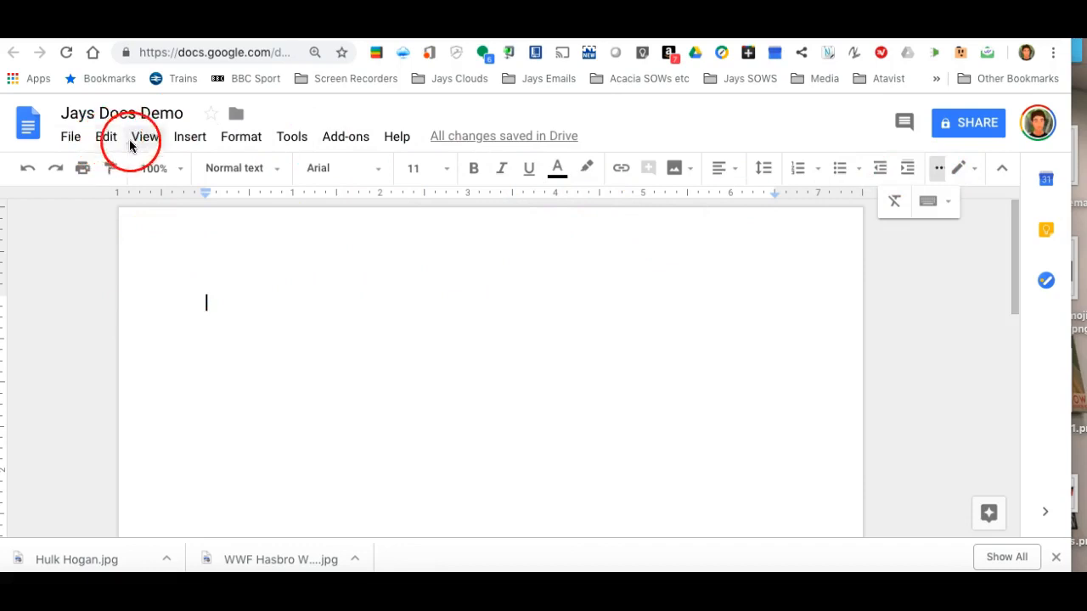
Step: Examine which elements can be inserted into the document and which formatting commands are available
click(189, 140)
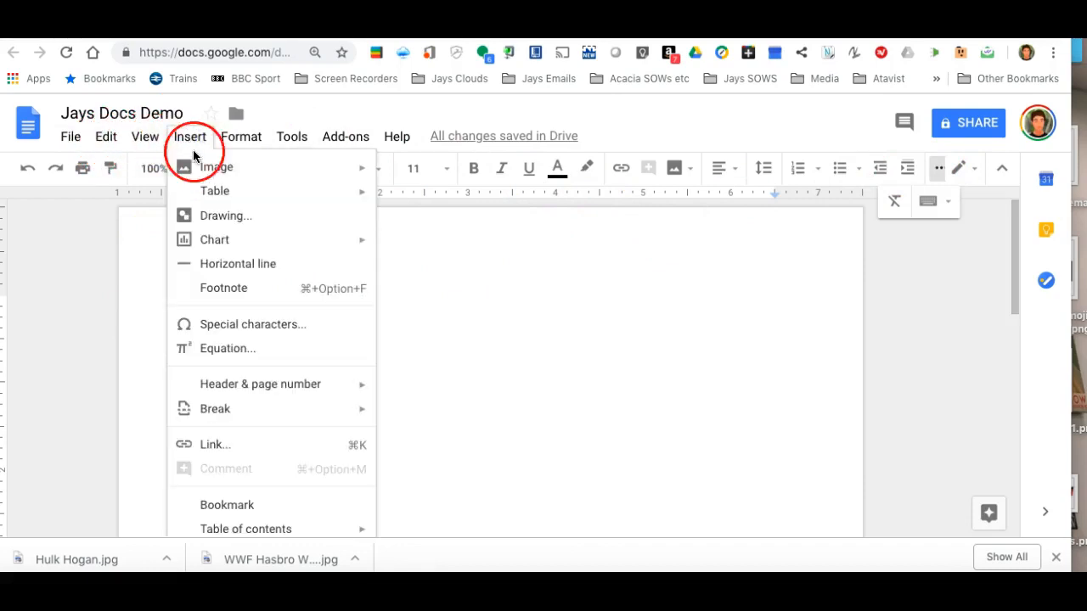
mouse_move(227, 195)
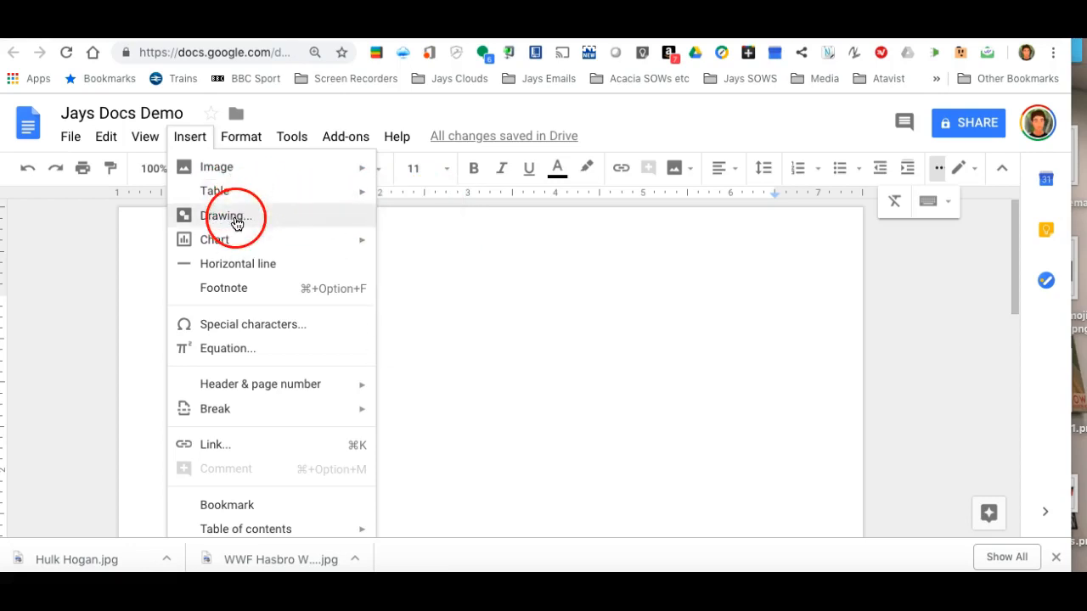
mouse_move(242, 244)
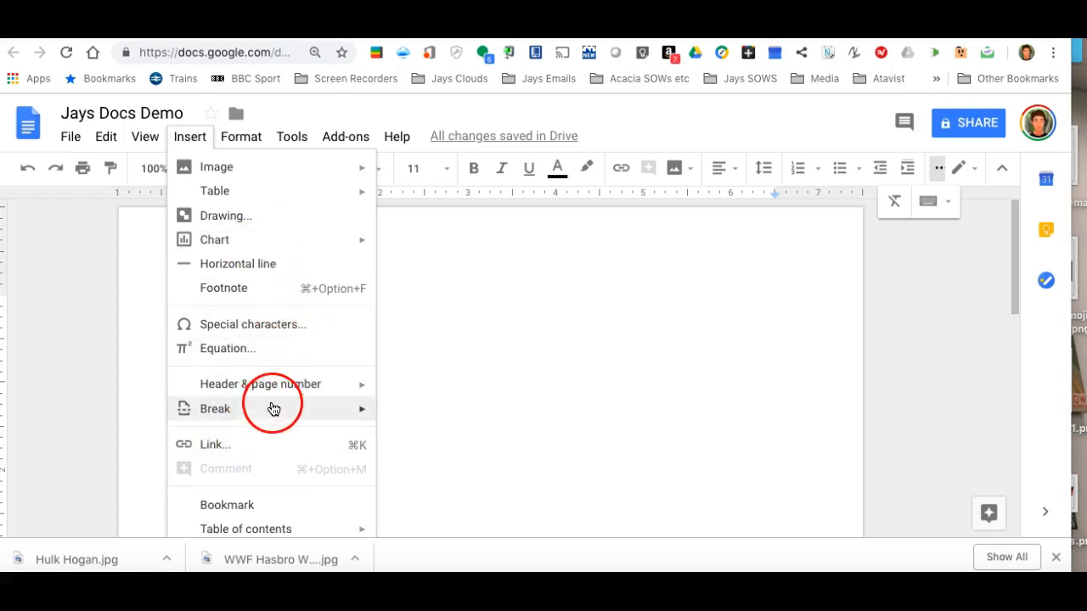
mouse_move(283, 397)
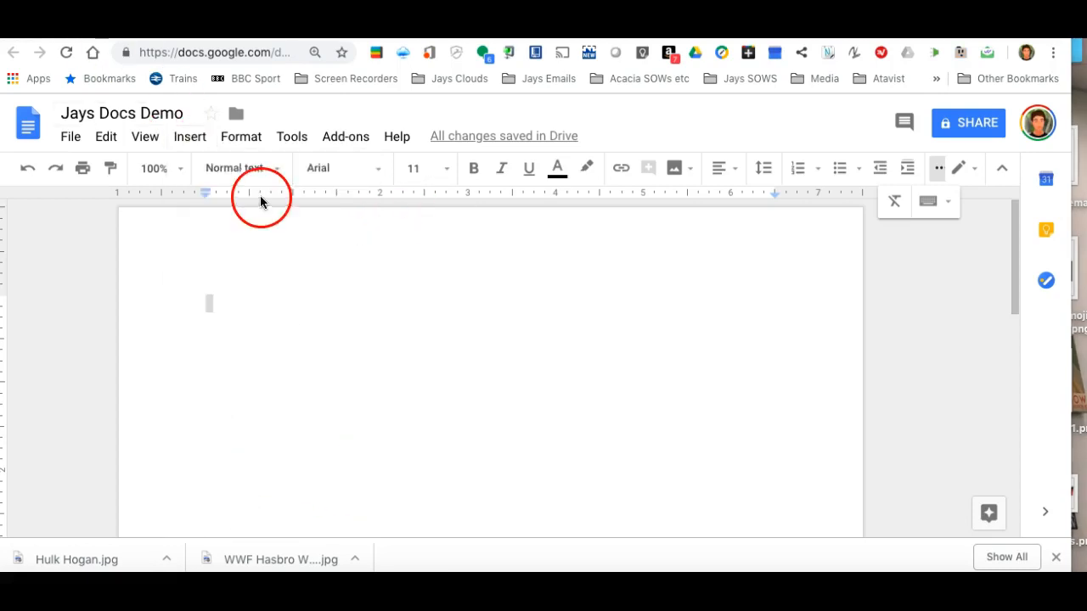
click(251, 138)
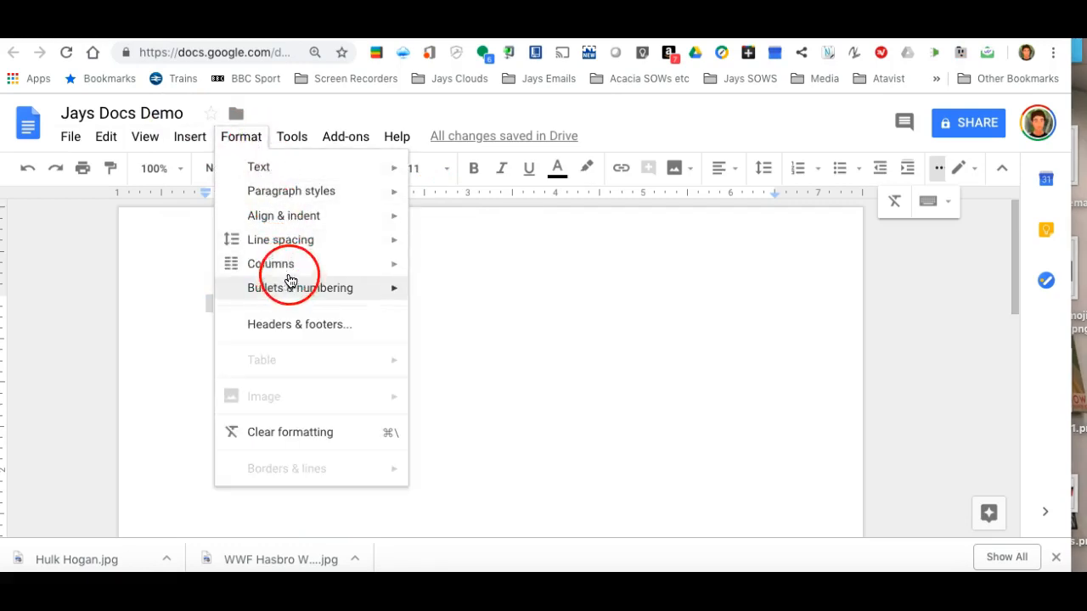
mouse_move(294, 272)
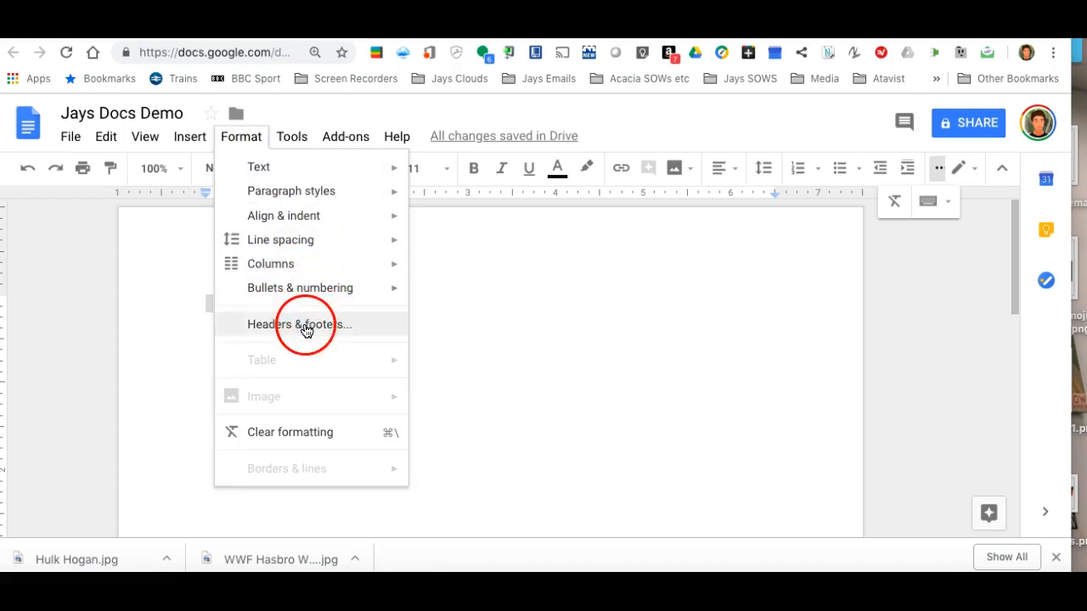
click(486, 324)
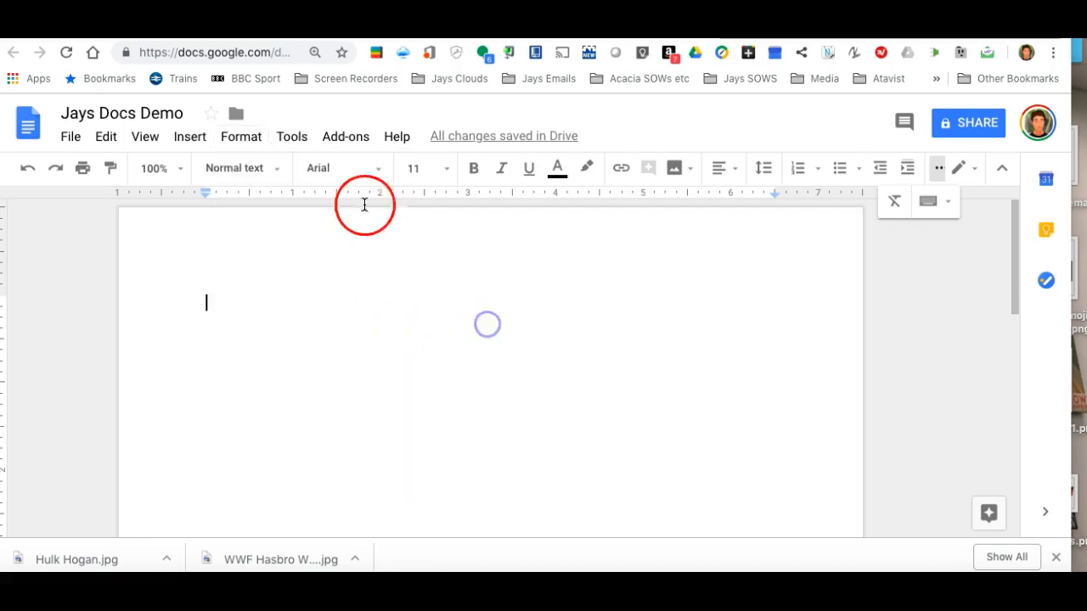
Step: Dictate "This is how Google Docs translate your voice into text" using voice typing, and stop the recording
click(289, 137)
drag(306, 184, 329, 329)
drag(91, 332, 90, 326)
click(90, 325)
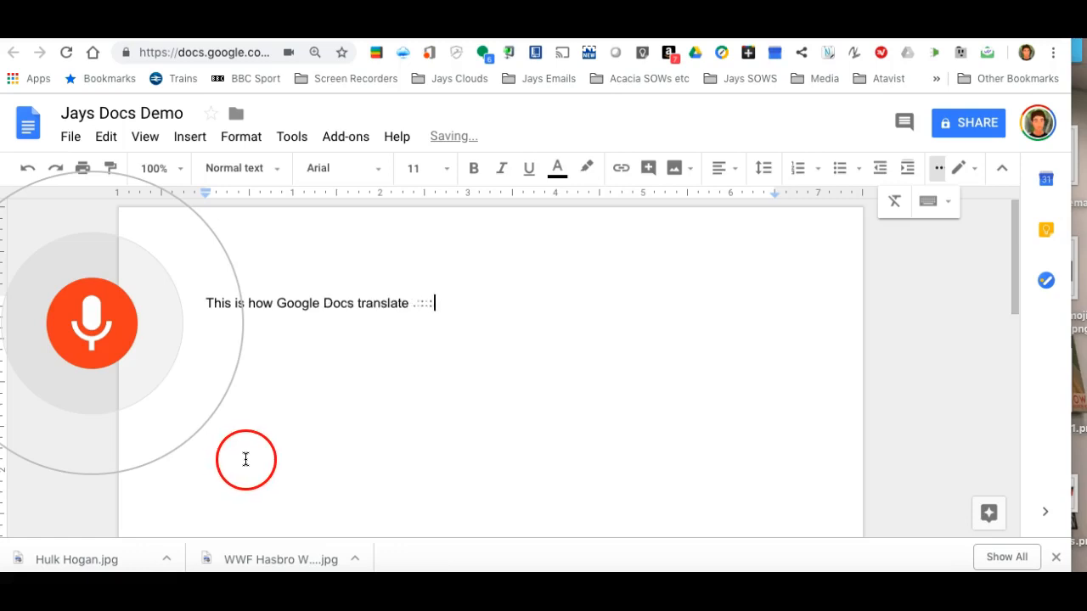
click(96, 336)
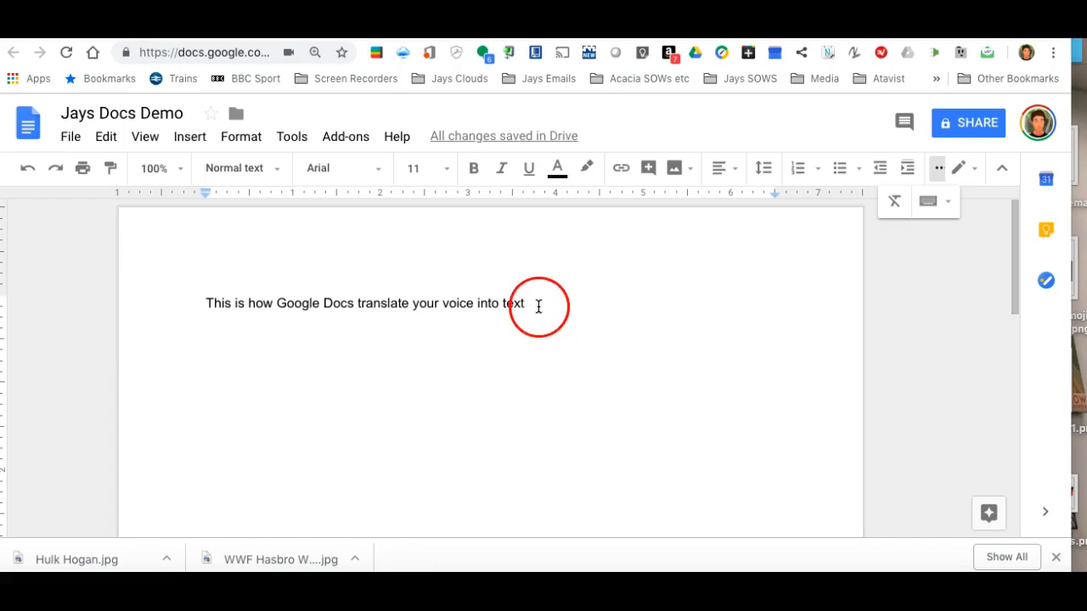
Step: Replace the dictated sentence with "Google Docs can be used just the same way you would use any other word processing application."
drag(413, 294, 265, 301)
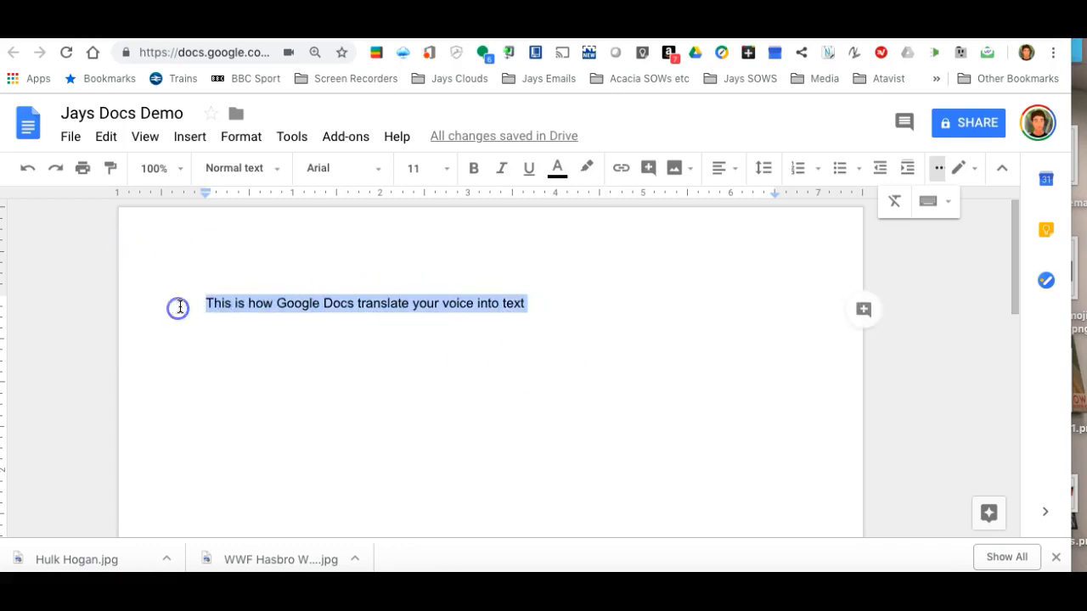
key(BackSpace)
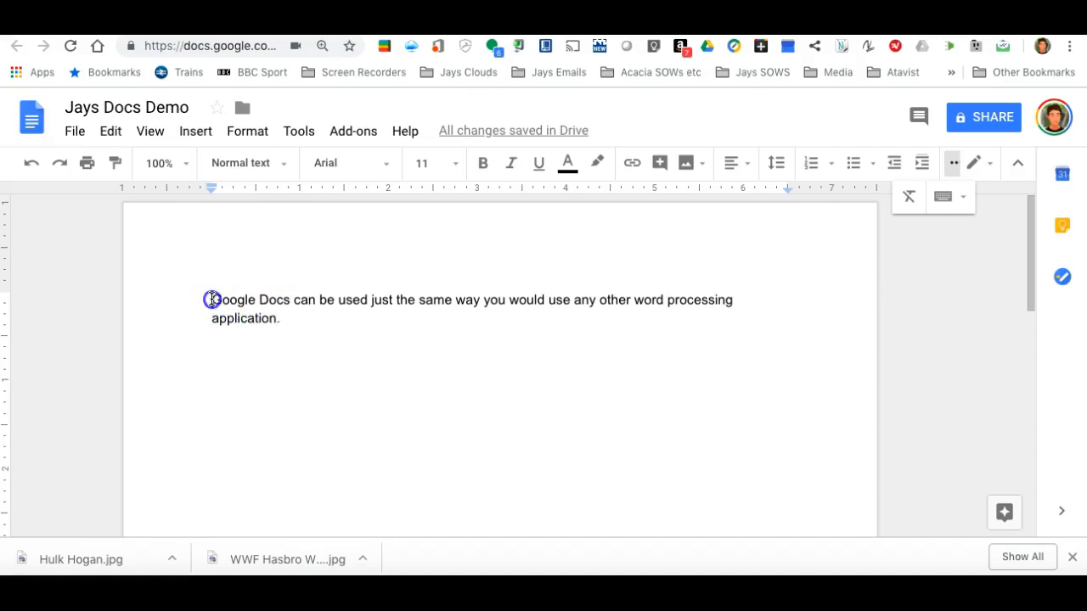
Step: Set the whole paragraph's font to Calibri and its size to 24
drag(238, 315, 284, 322)
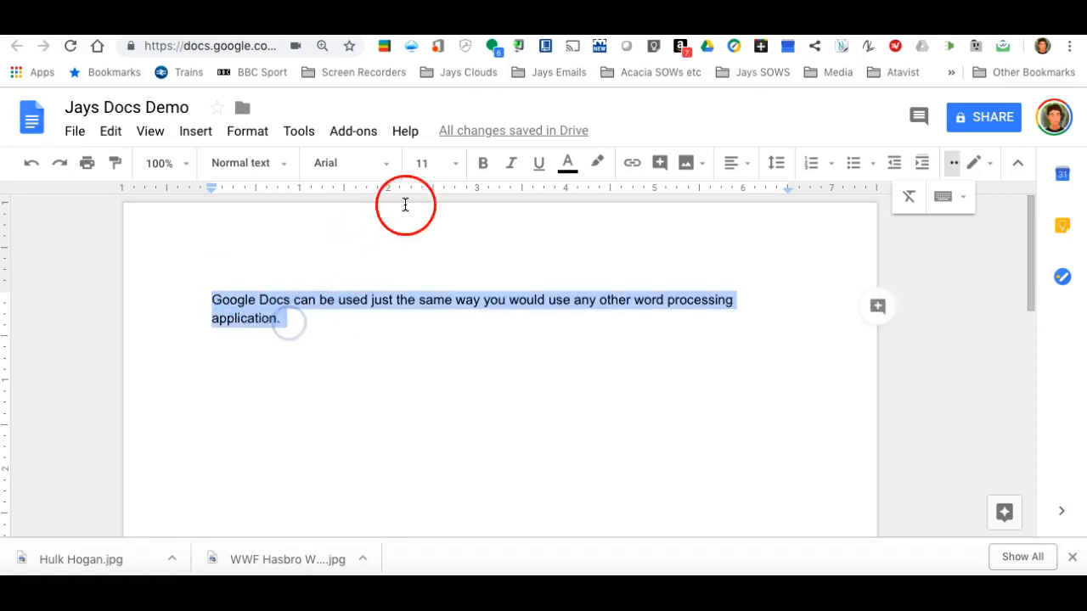
click(382, 164)
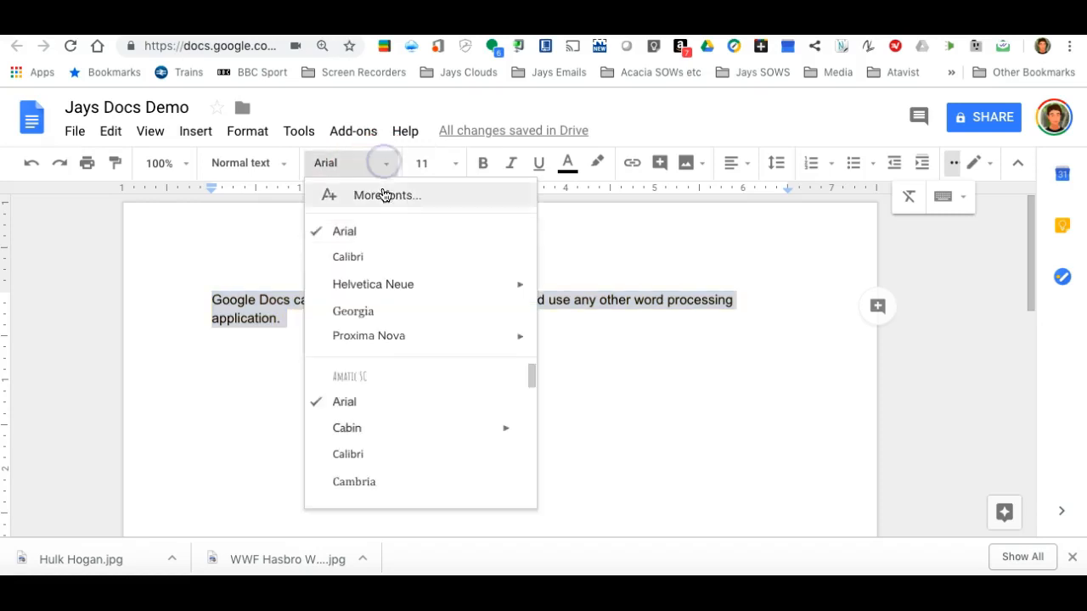
click(350, 257)
click(459, 167)
click(440, 372)
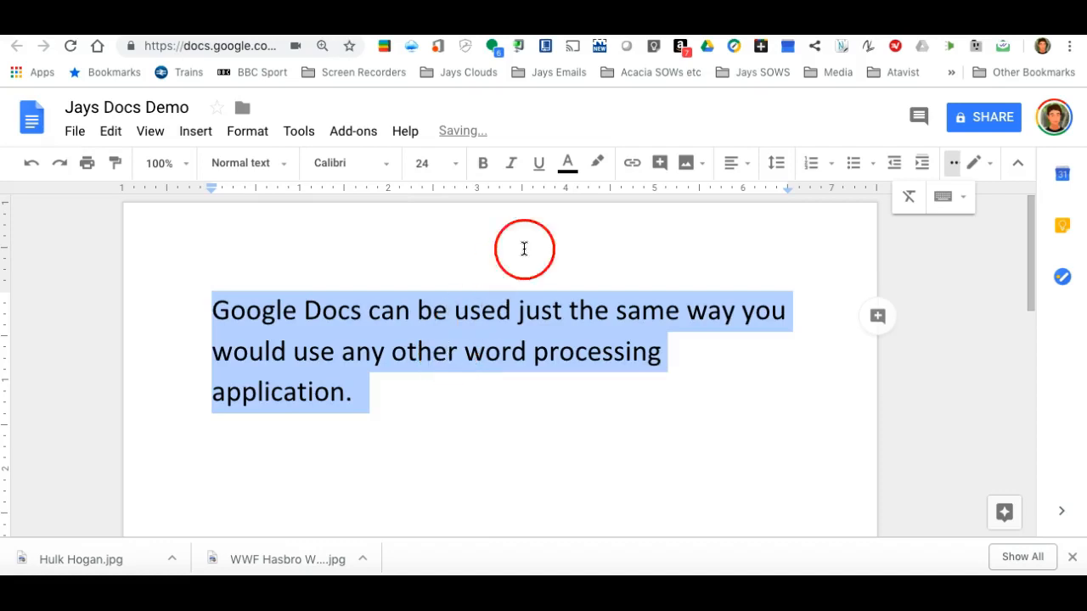
Step: Colour the paragraph's text dark green and place the cursor after the last word
click(569, 165)
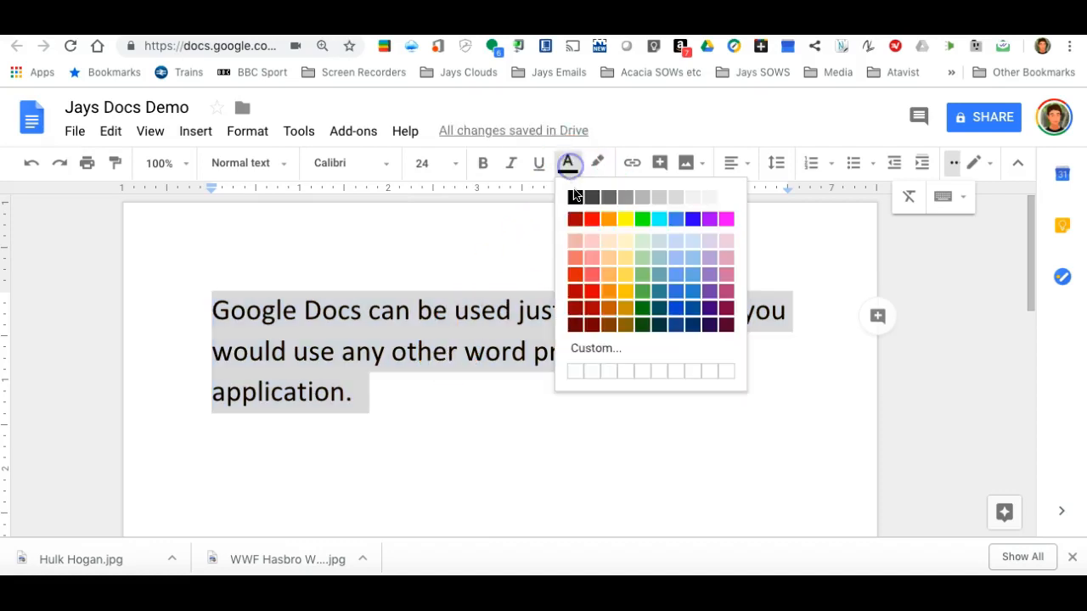
click(643, 307)
click(445, 408)
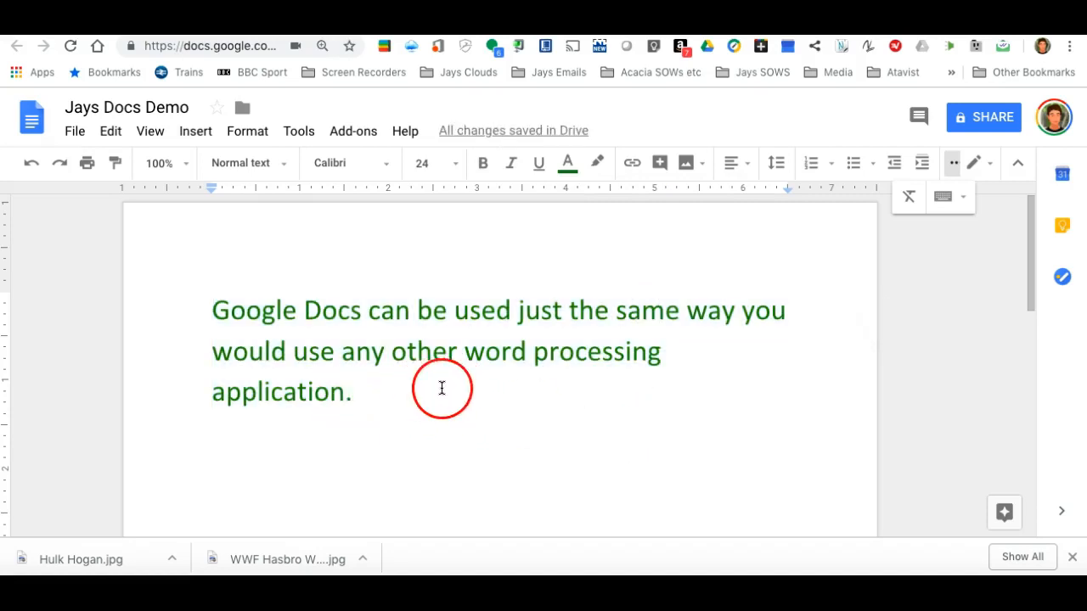
Step: Insert the picture Boris.jpg from the computer's Pictures folder at the end of the paragraph
click(702, 164)
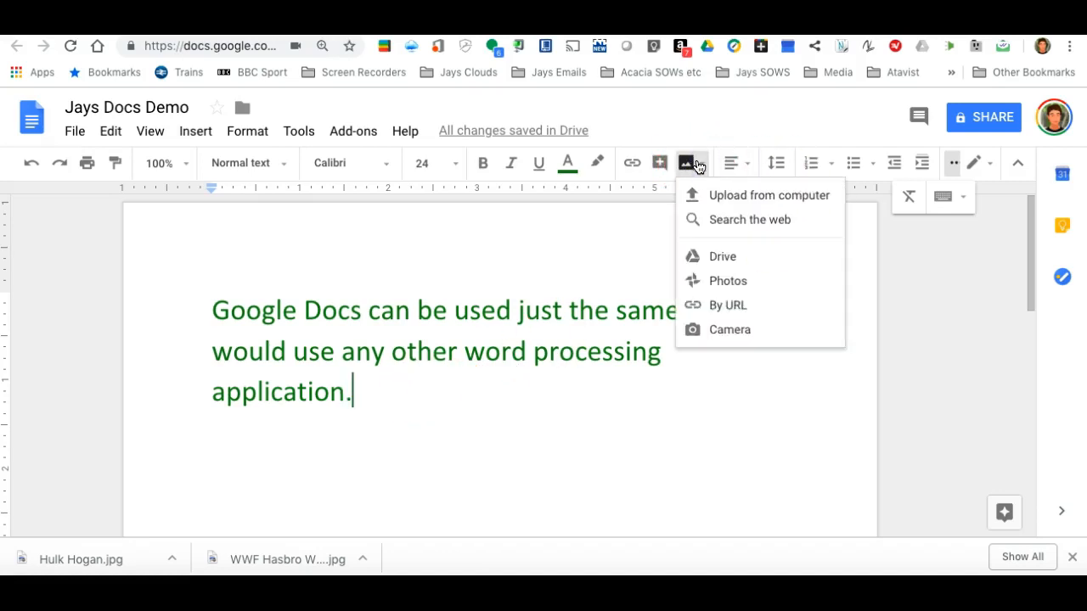
click(729, 200)
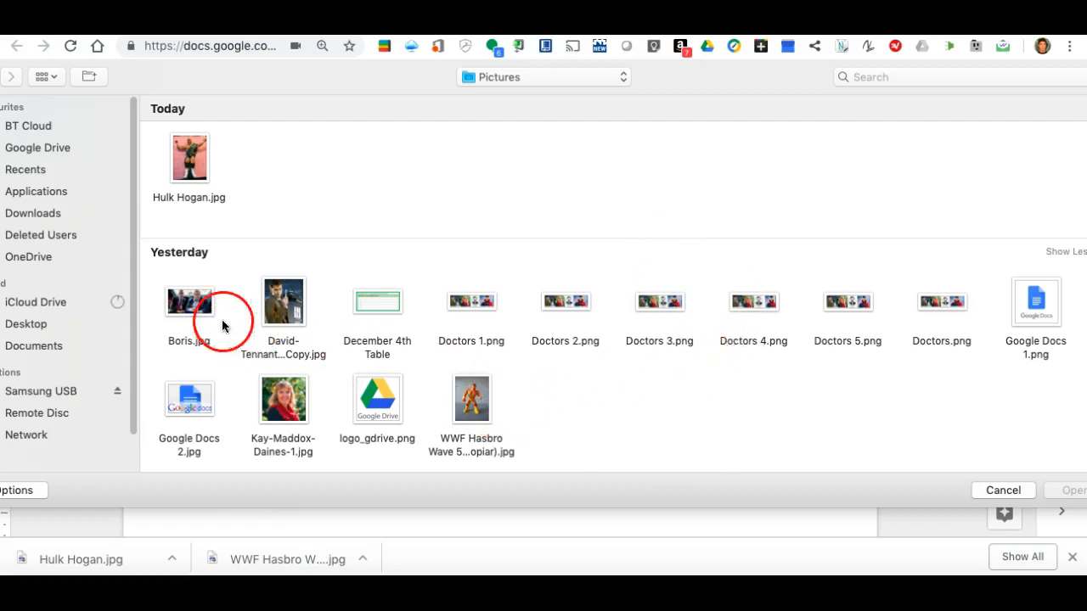
click(189, 312)
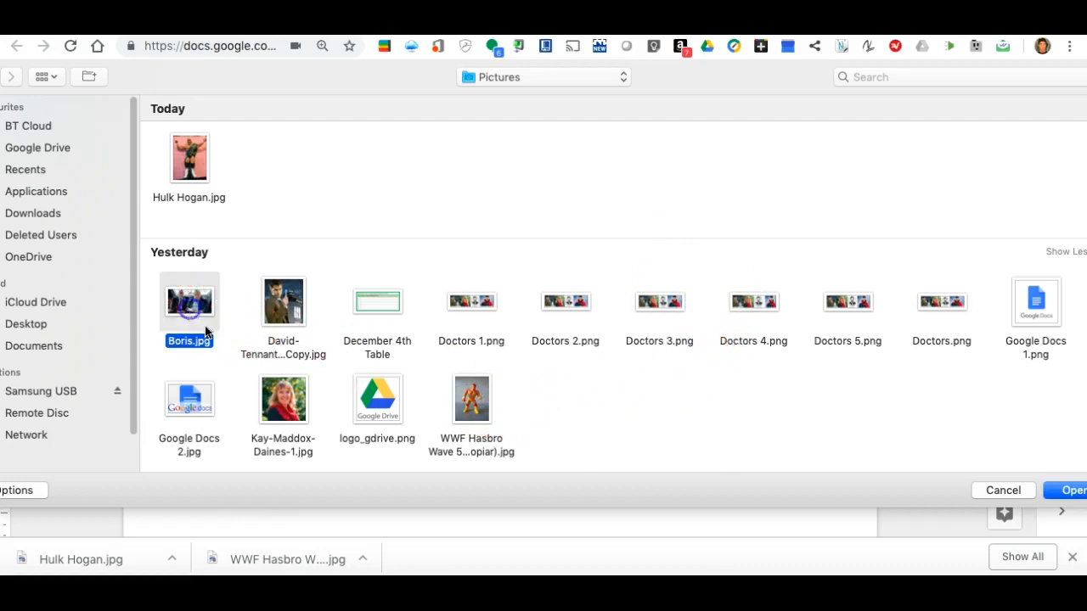
click(1069, 492)
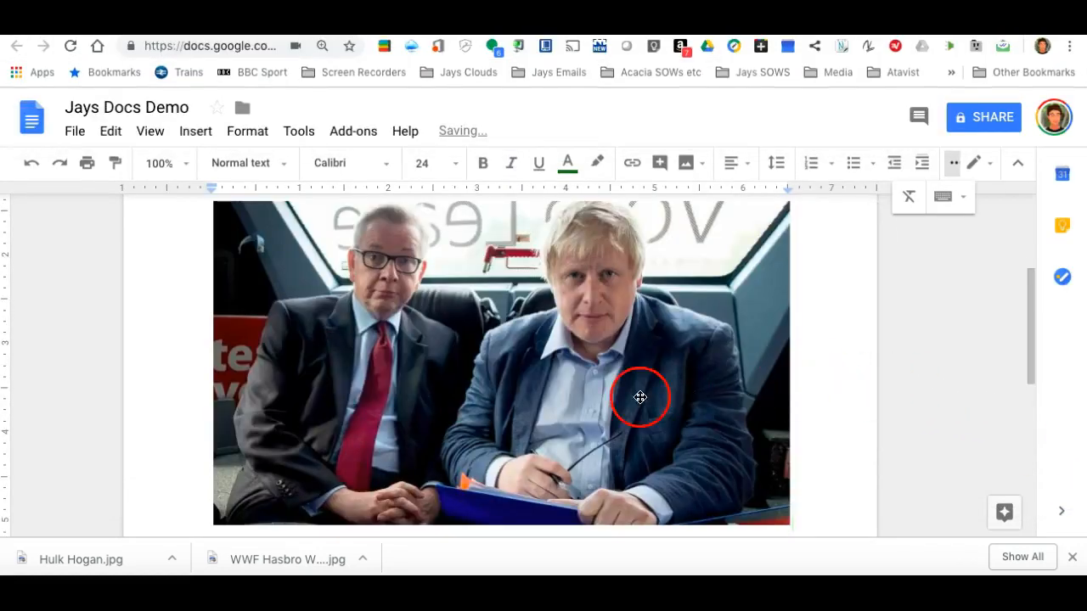
Step: Shrink the inserted picture proportionally to about 3.8 inches wide
click(441, 307)
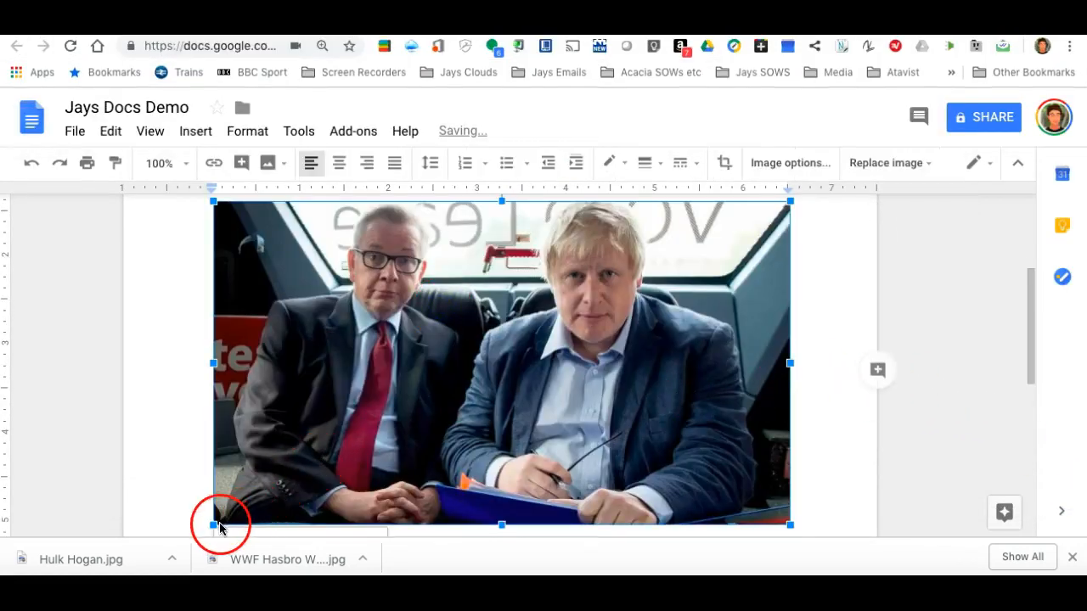
drag(213, 524, 450, 383)
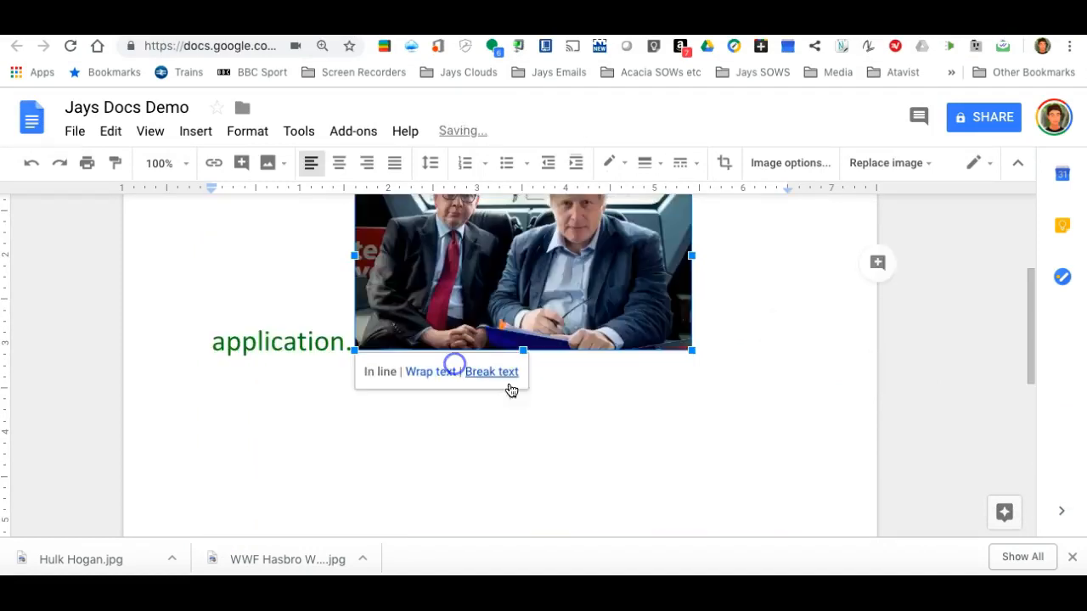
Step: Set the picture to wrap text and move it to the right of the paragraph
drag(1029, 356, 1031, 297)
click(455, 444)
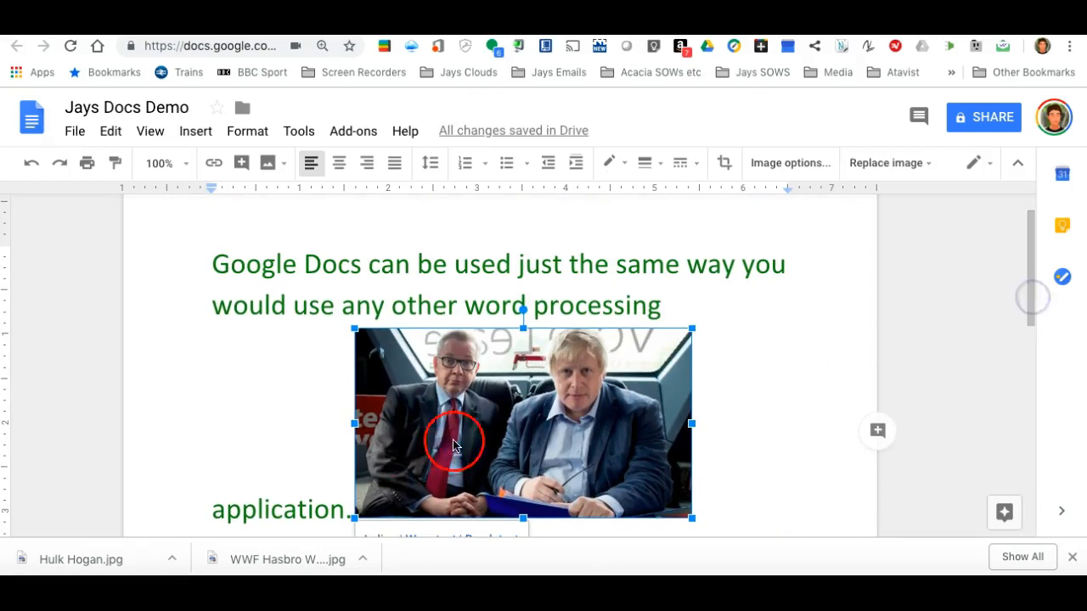
mouse_move(1031, 272)
mouse_down()
mouse_move(1042, 318)
mouse_move(1043, 289)
mouse_up()
click(471, 314)
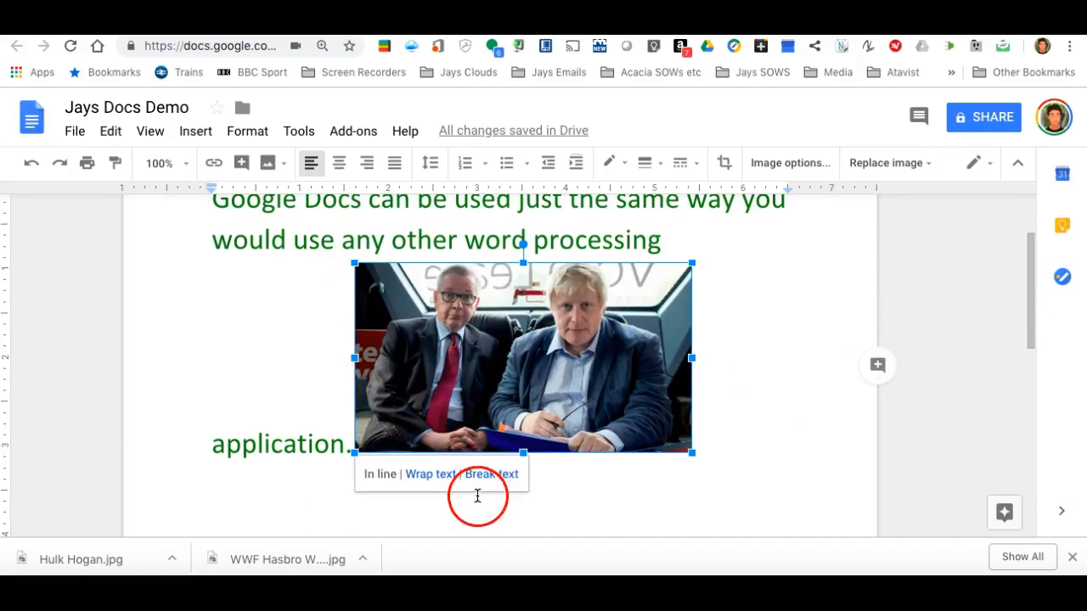
click(427, 478)
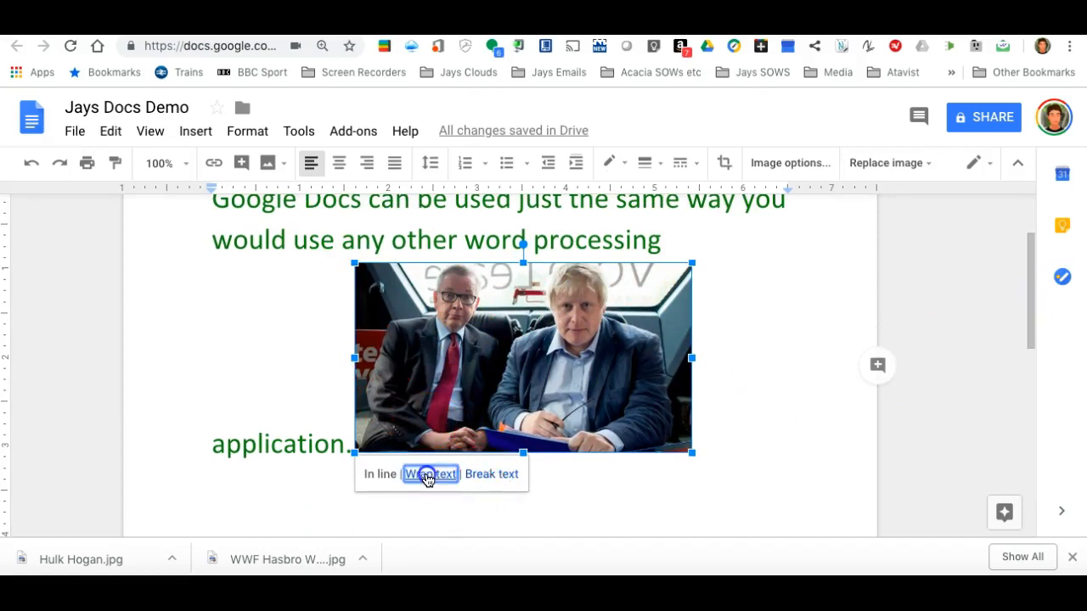
drag(456, 392, 402, 531)
drag(450, 333, 642, 351)
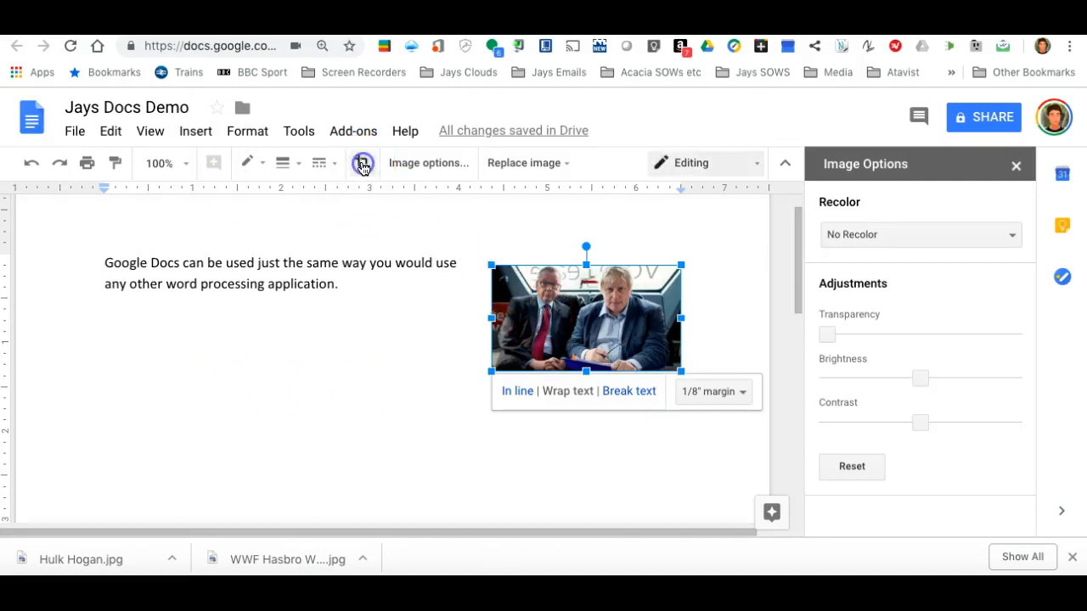
Step: Open the image options and raise the picture's transparency slightly
click(410, 166)
click(410, 168)
click(464, 166)
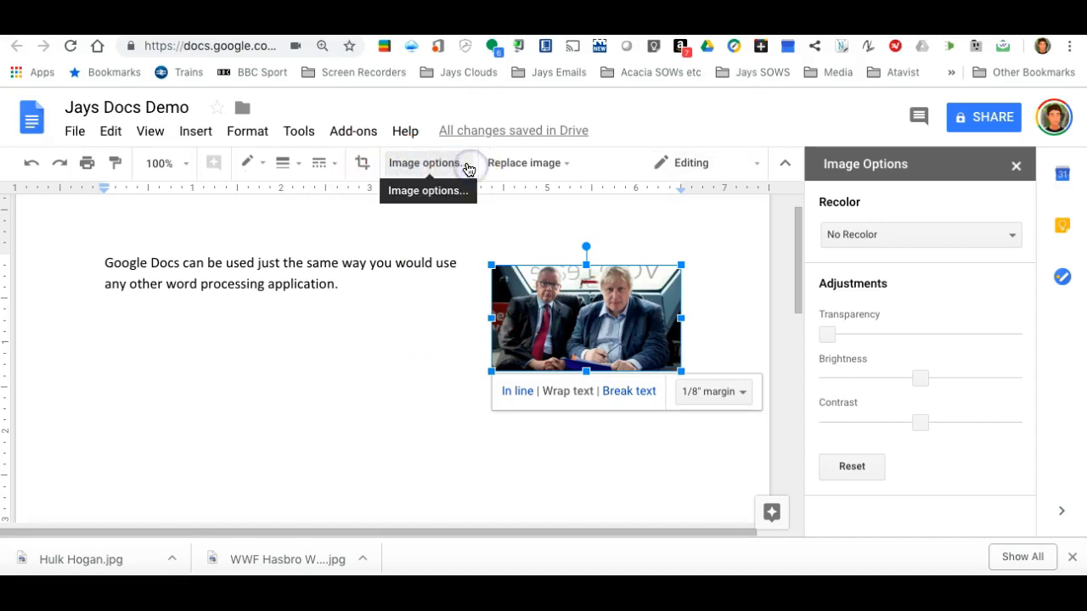
drag(468, 170, 552, 202)
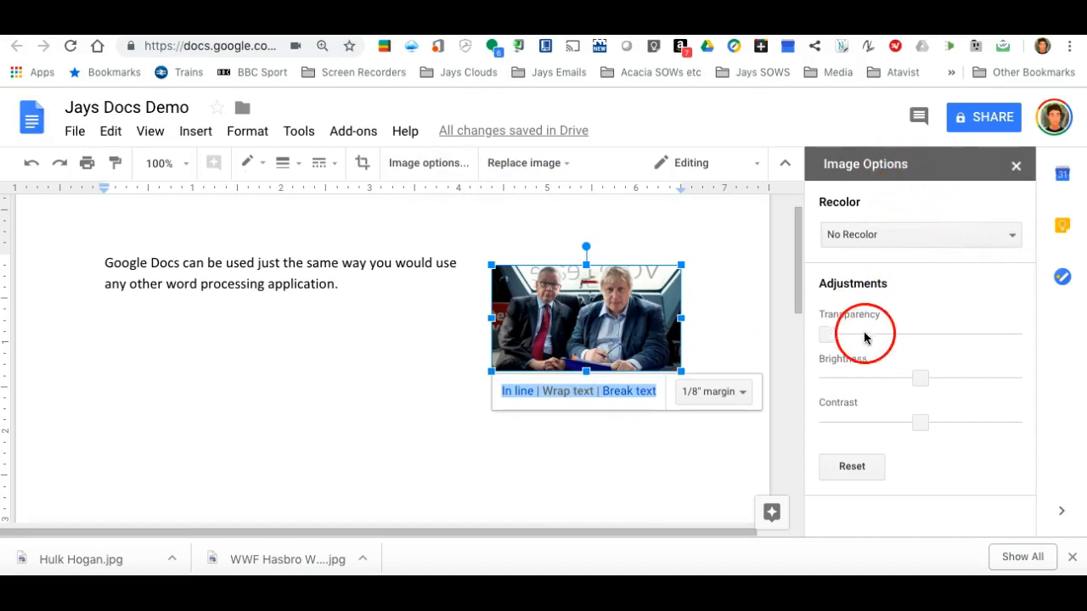
mouse_move(831, 333)
mouse_down()
mouse_move(941, 345)
mouse_move(831, 335)
mouse_up()
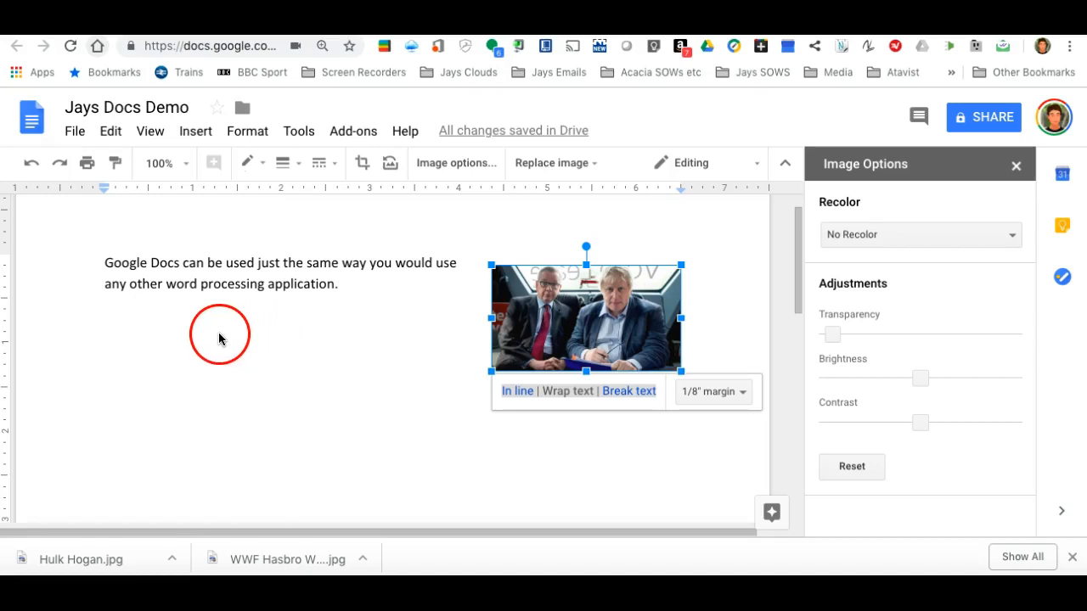
Step: Delete the Google Docs paragraph and the picture beside it
triple_click(107, 262)
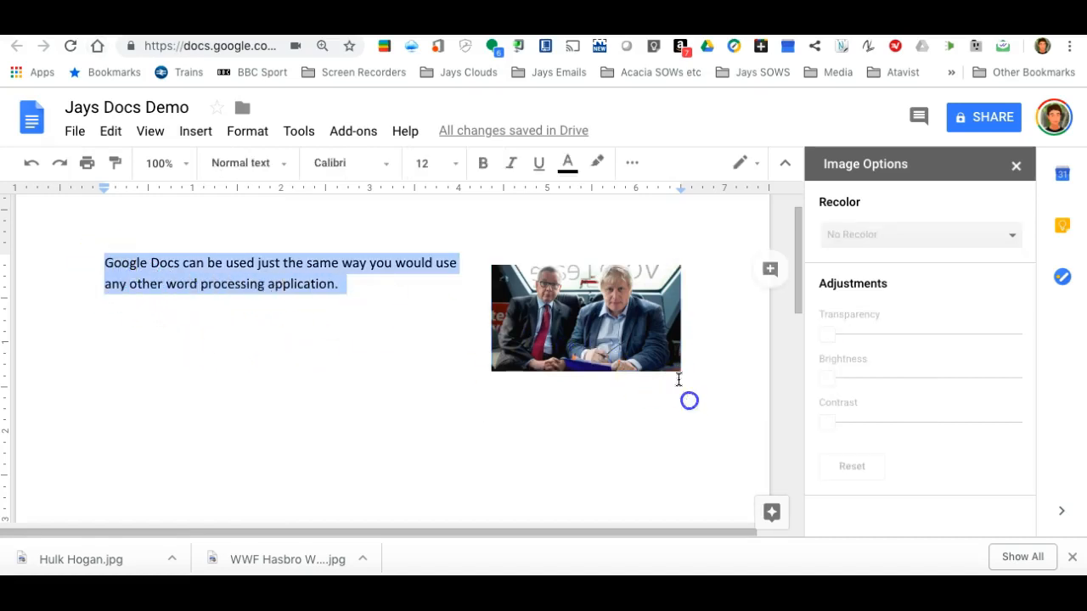
key(BackSpace)
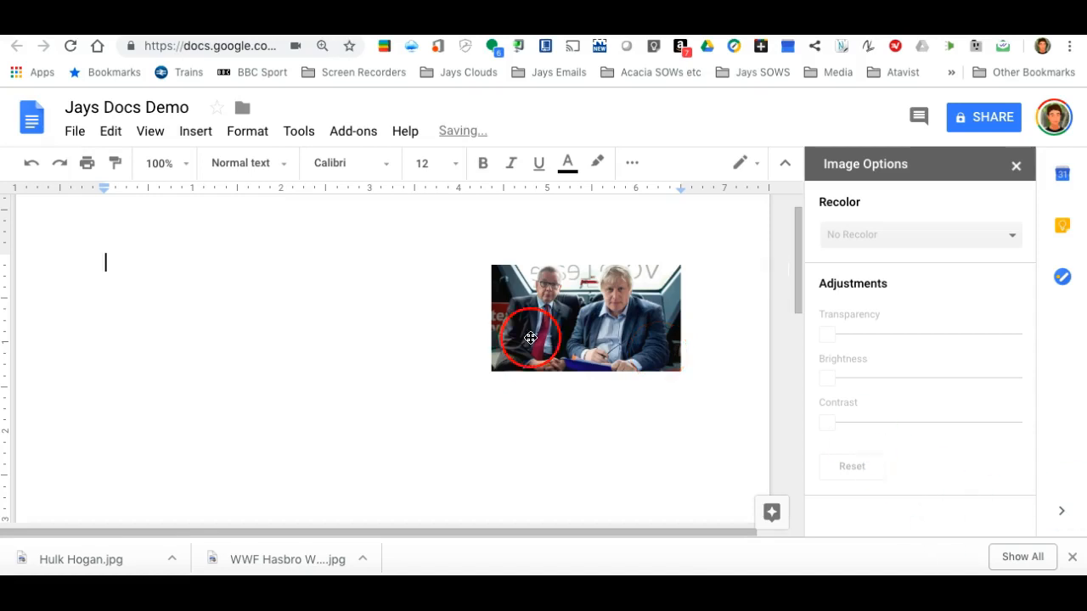
click(547, 315)
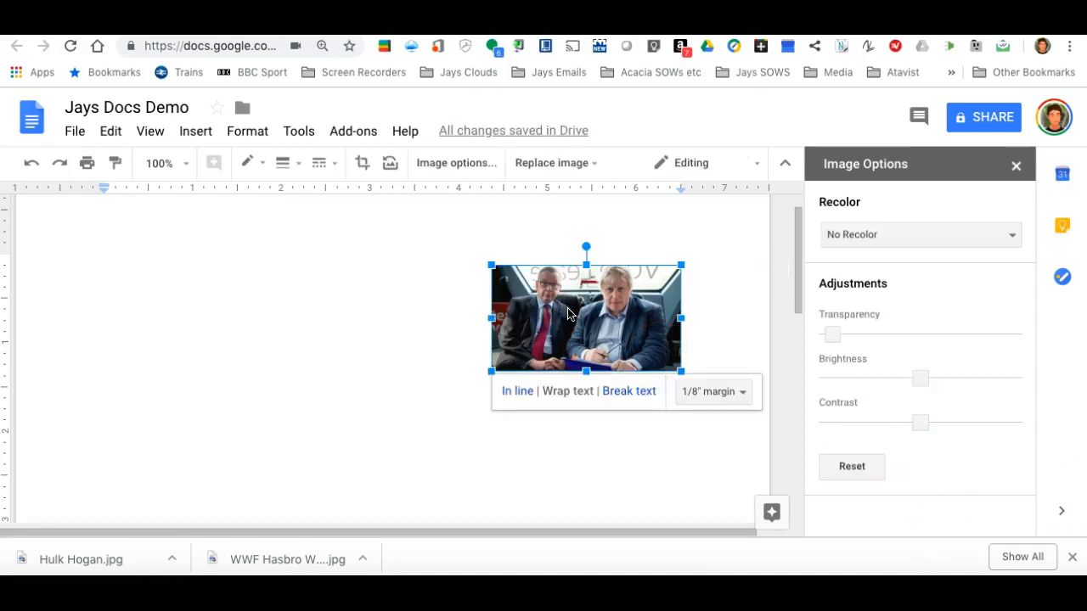
key(BackSpace)
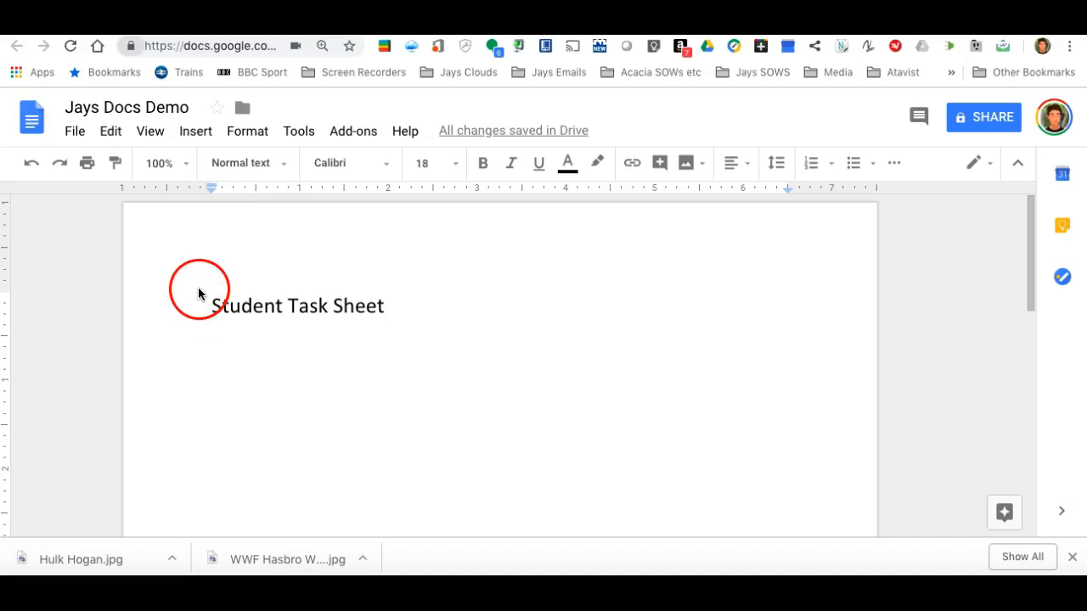
Step: Add a header to the Student Task Sheet page
click(195, 134)
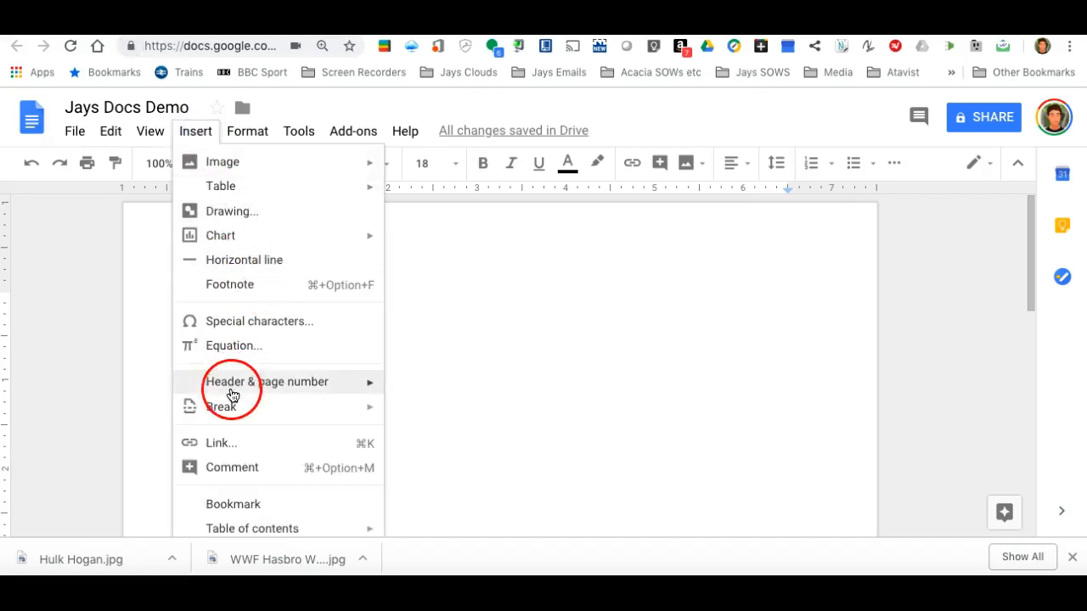
mouse_move(237, 388)
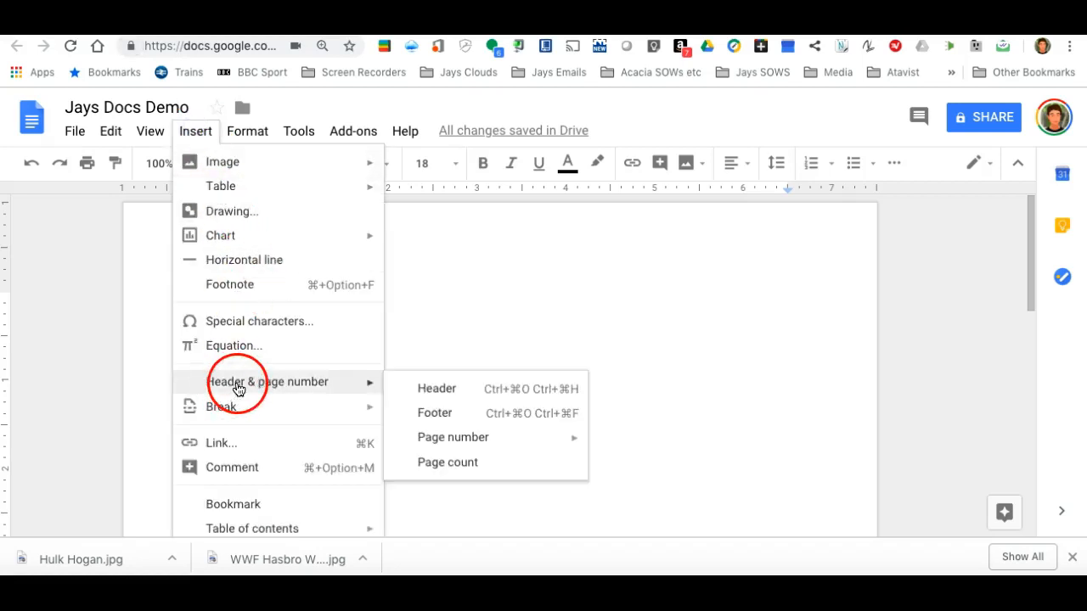
click(428, 387)
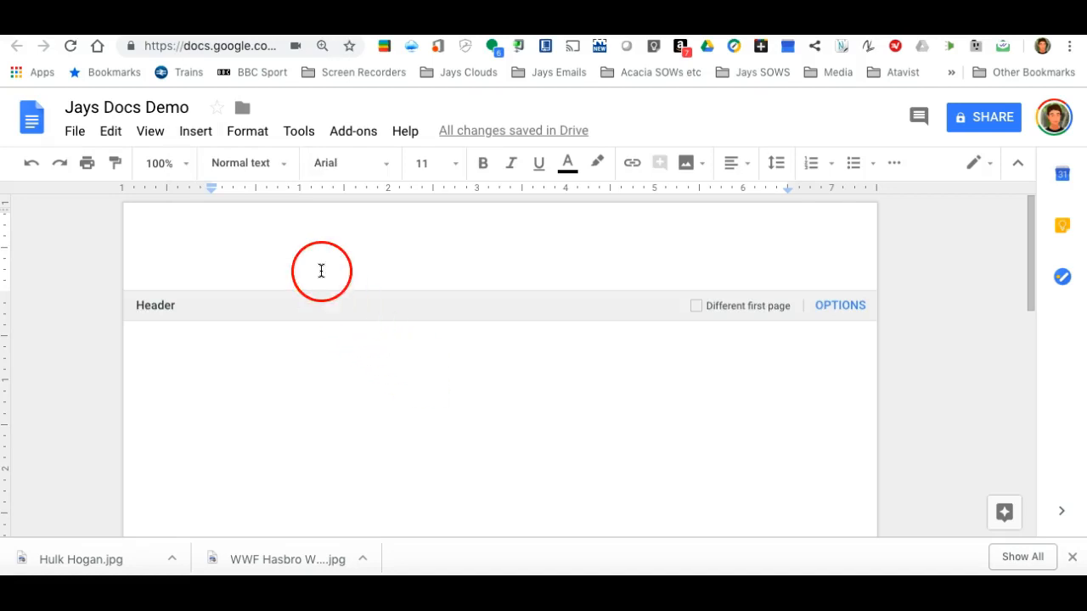
Step: Insert the image Acacia Logo.png from the computer's Pictures folder into the header
click(198, 132)
click(215, 166)
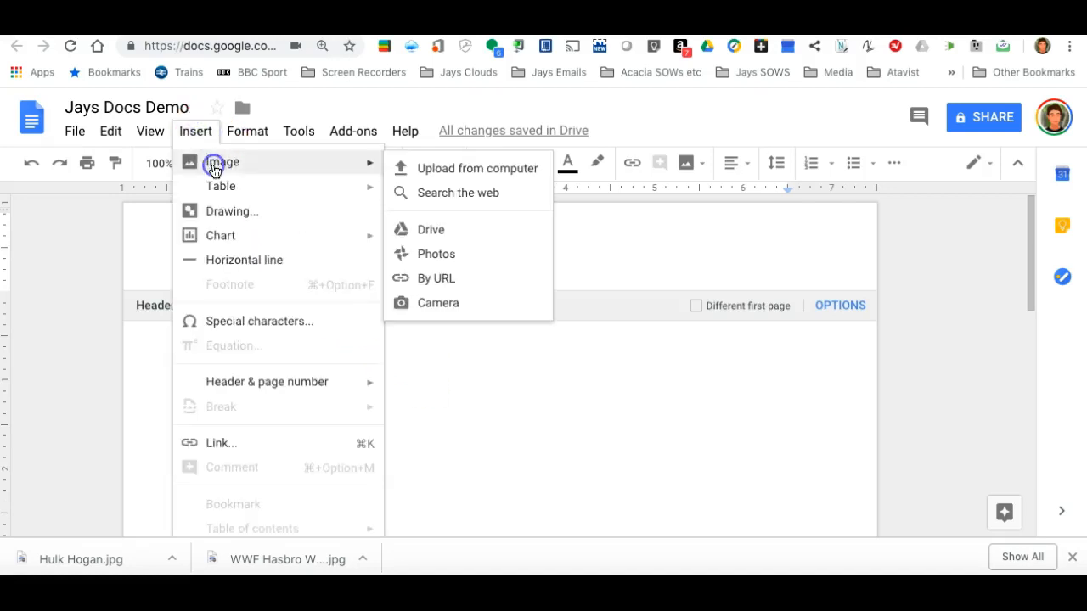
click(434, 170)
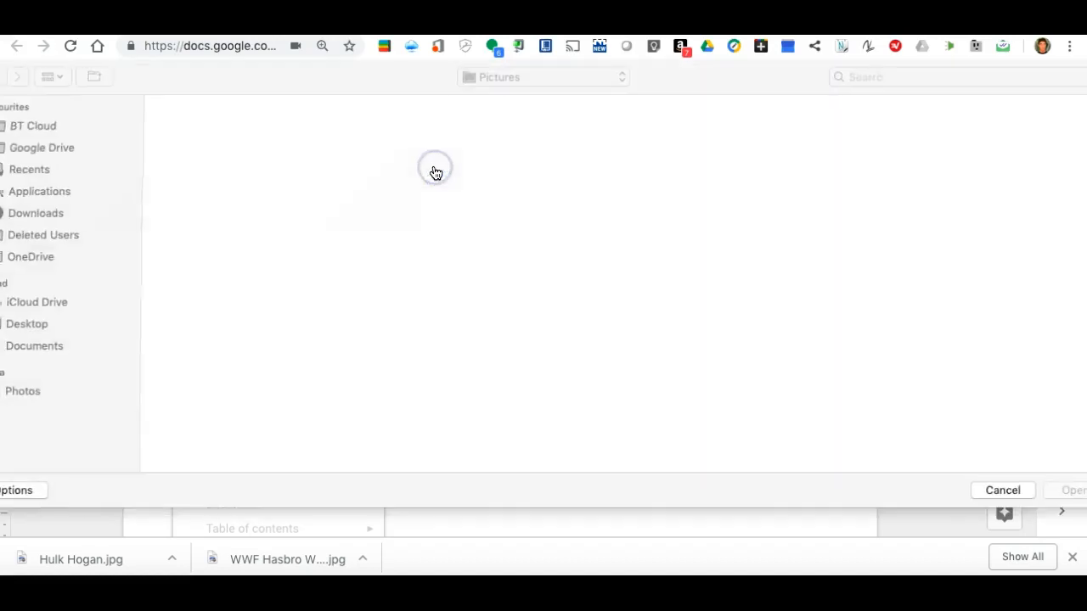
scroll(442, 337, down, 10)
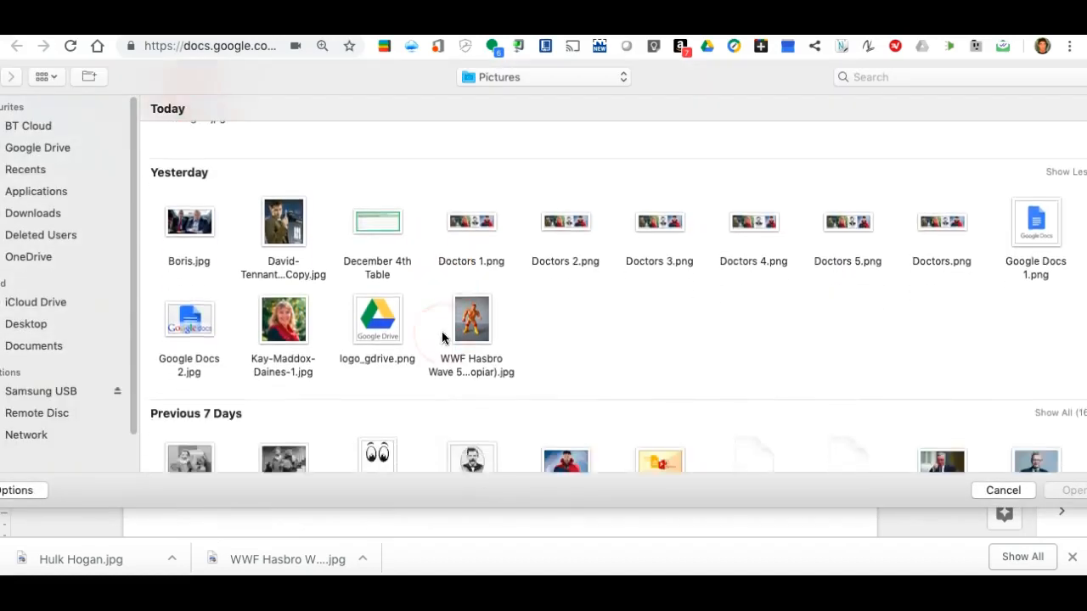
scroll(442, 338, down, 5)
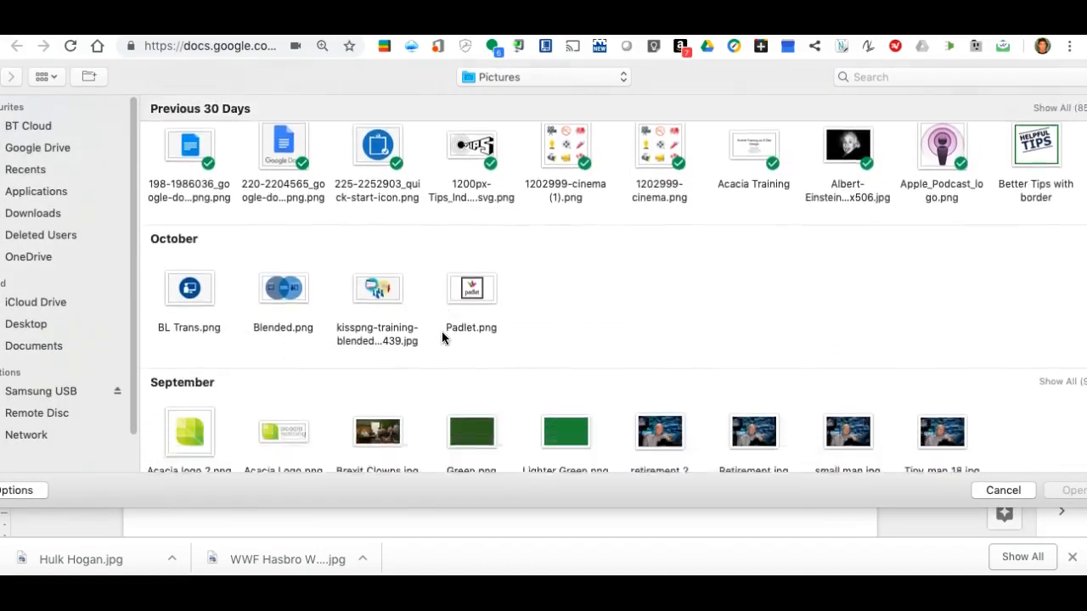
click(434, 337)
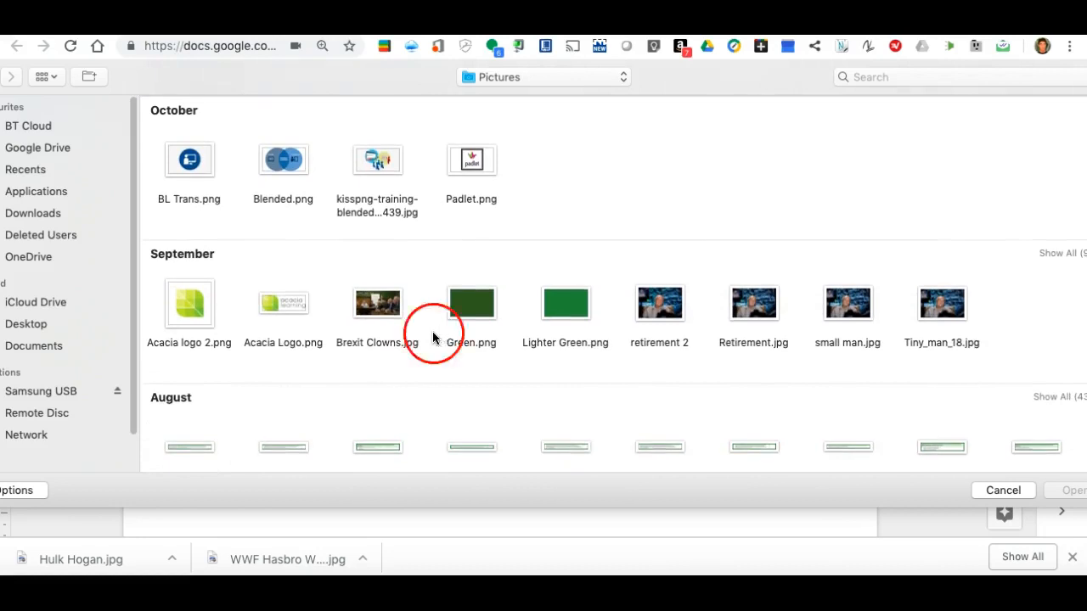
click(279, 309)
click(1070, 487)
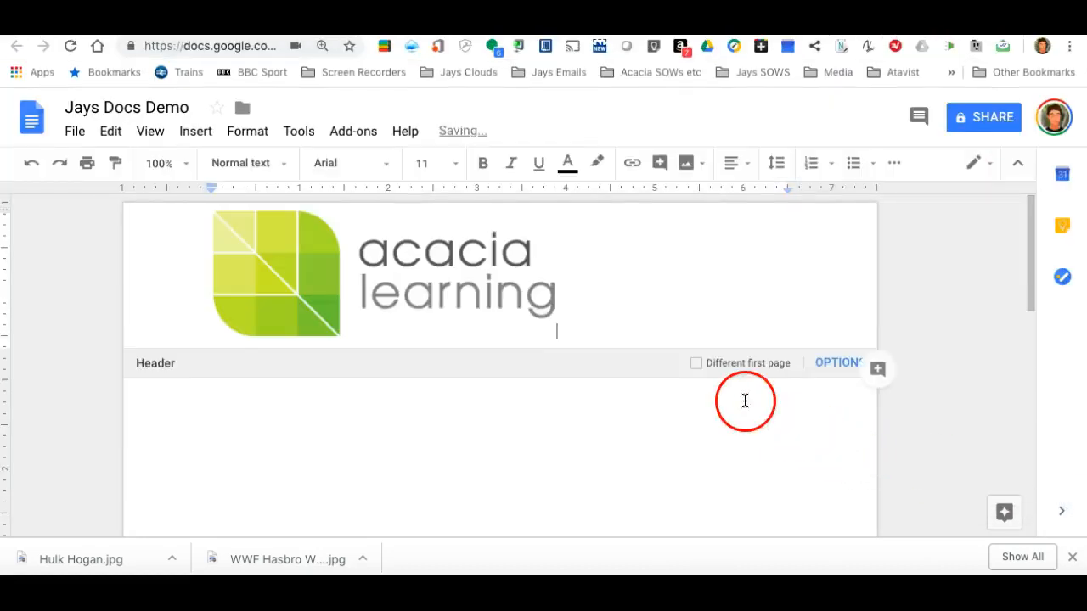
Step: Shrink the header logo proportionally to about 1.2 inches wide and return to the document body
click(361, 271)
drag(214, 212, 461, 301)
click(479, 255)
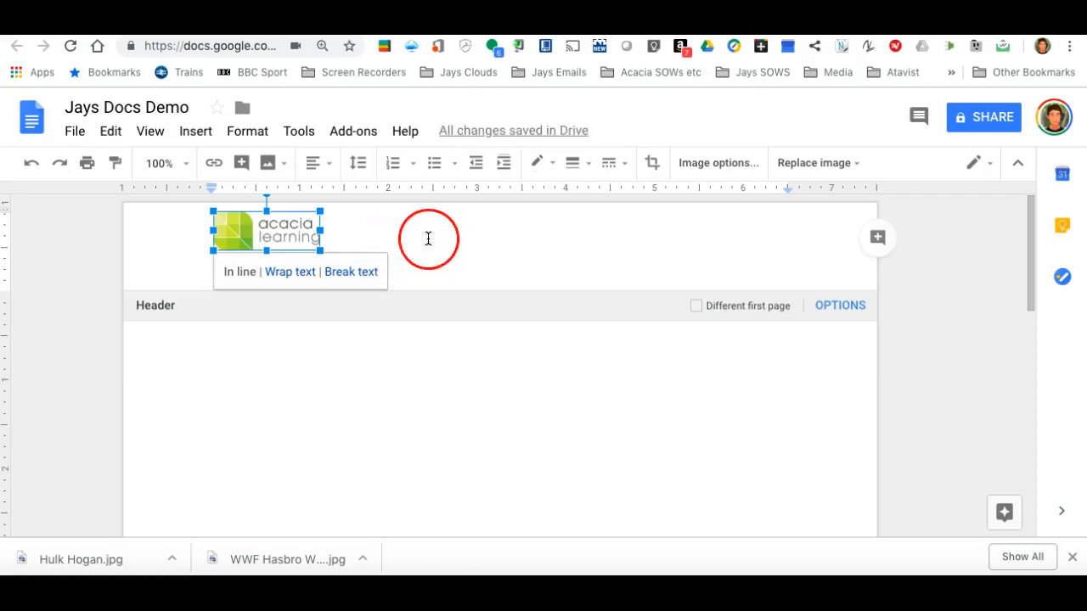
click(295, 439)
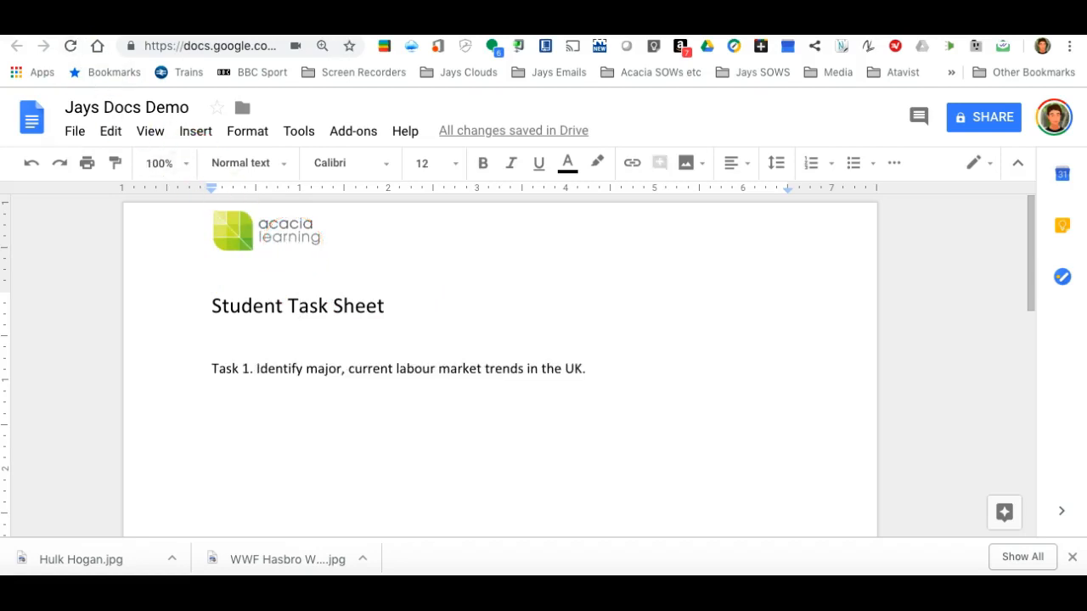
Step: Insert a table of two columns and six rows below the Task 1 line and narrow its first column to about 0.4 inches
scroll(346, 407, down, 3)
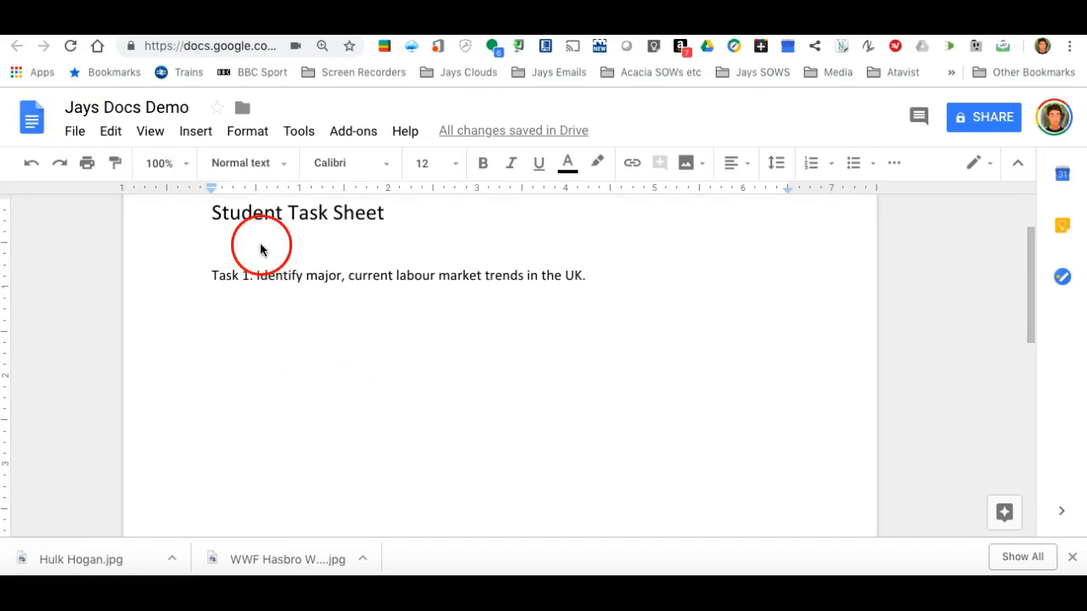
click(203, 136)
mouse_move(227, 194)
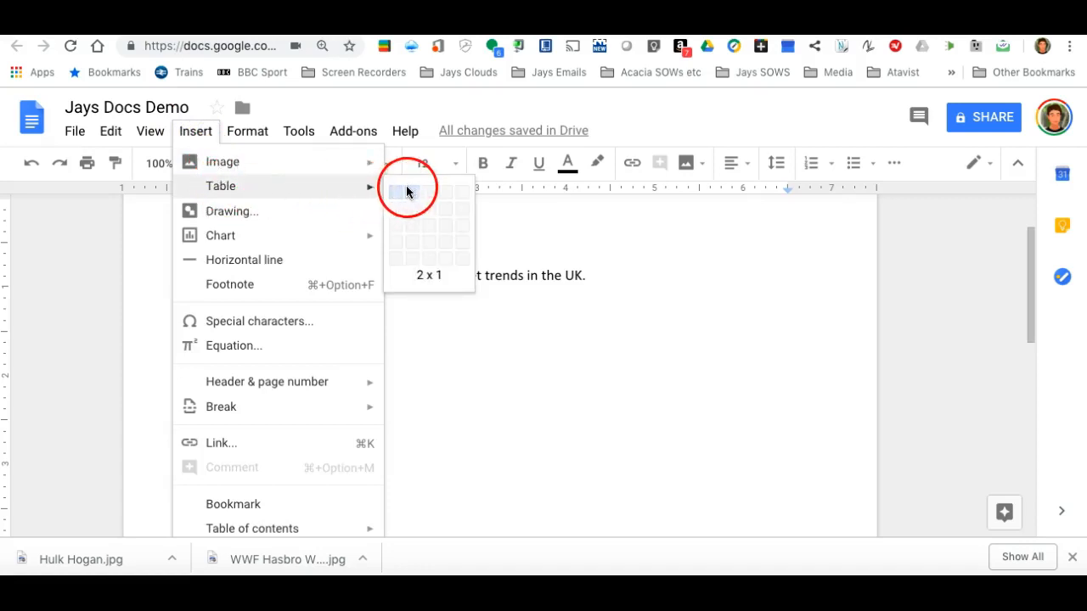
click(413, 278)
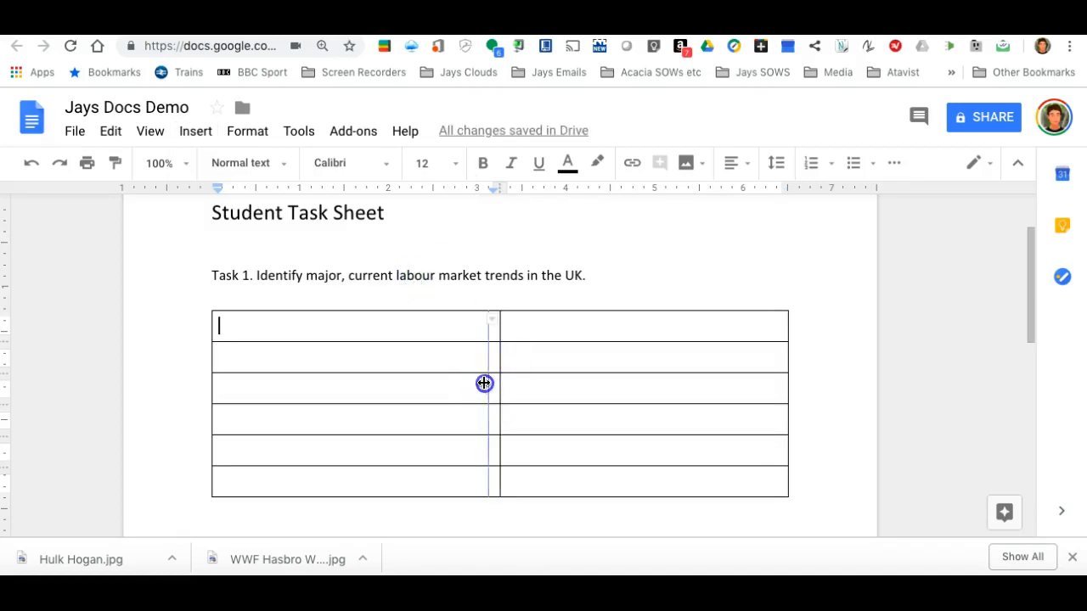
drag(448, 381, 330, 378)
drag(262, 371, 244, 369)
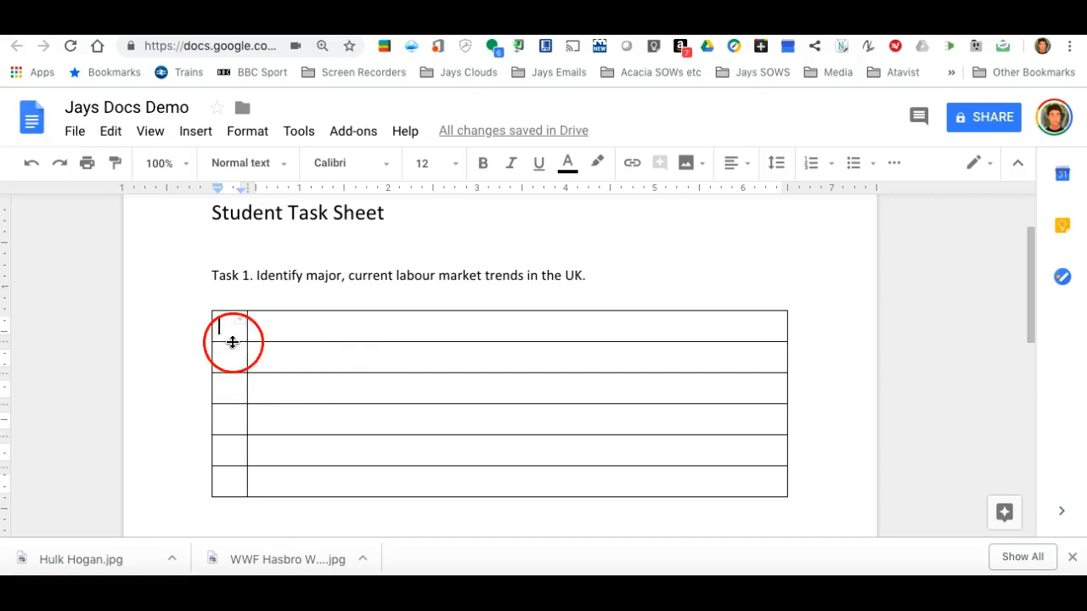
Step: Merge the two cells of the table's top row into one heading cell
drag(222, 325, 284, 324)
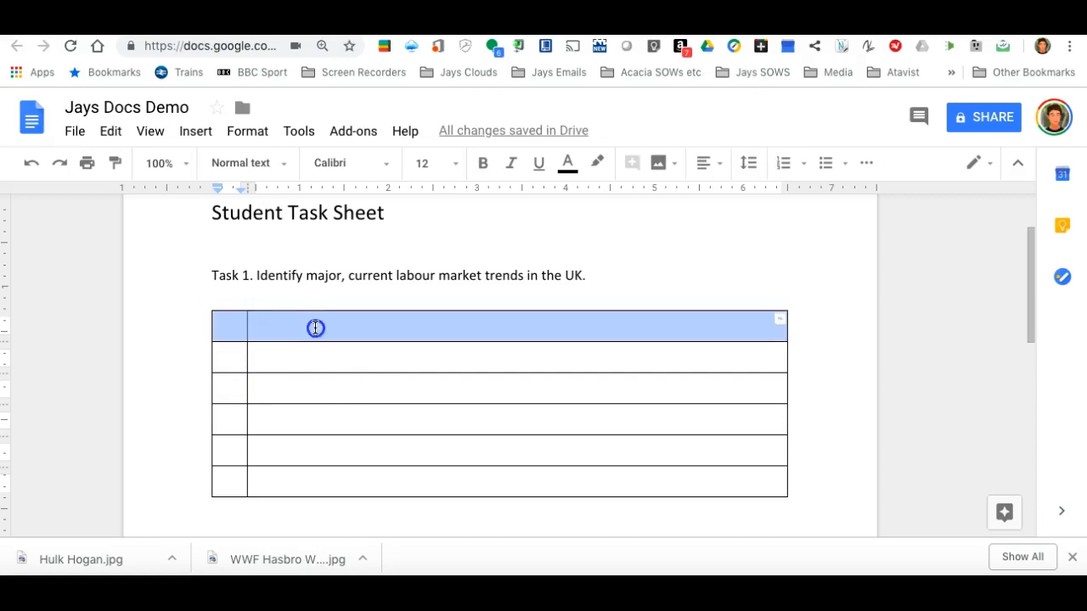
right_click(366, 326)
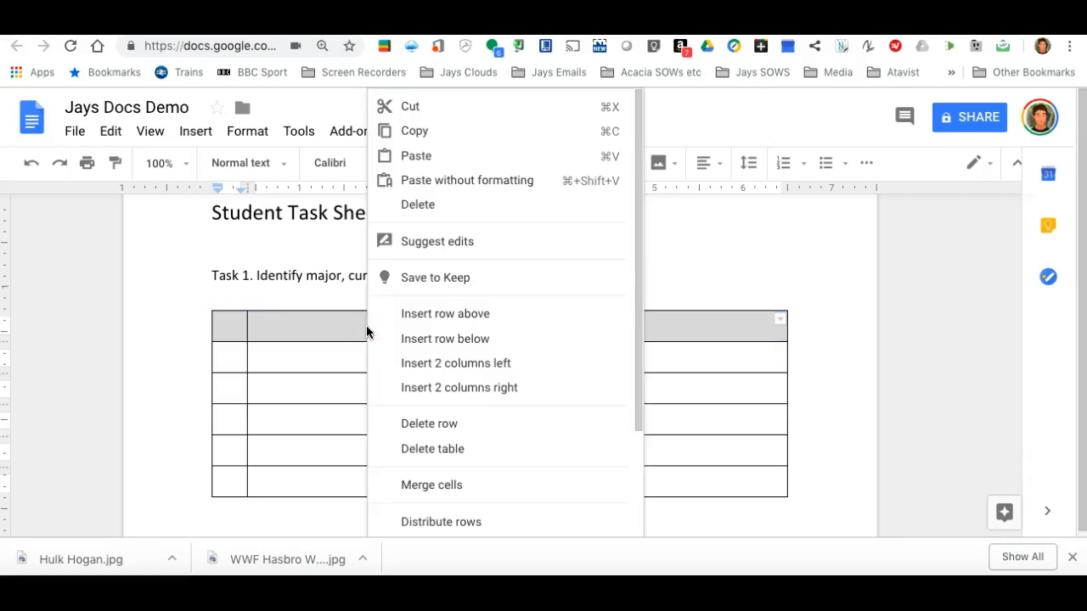
click(424, 485)
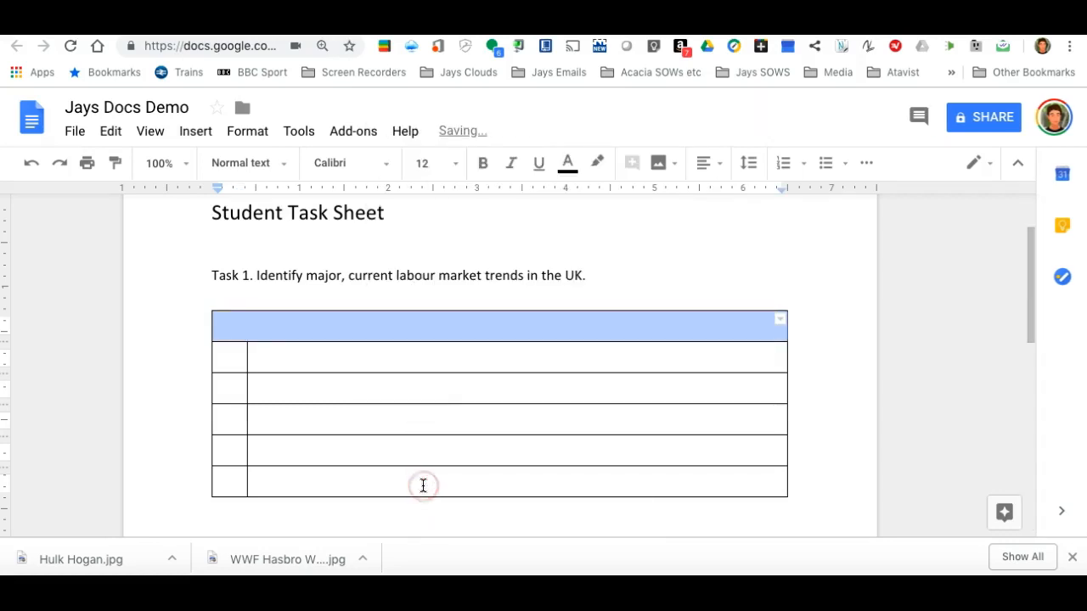
click(663, 260)
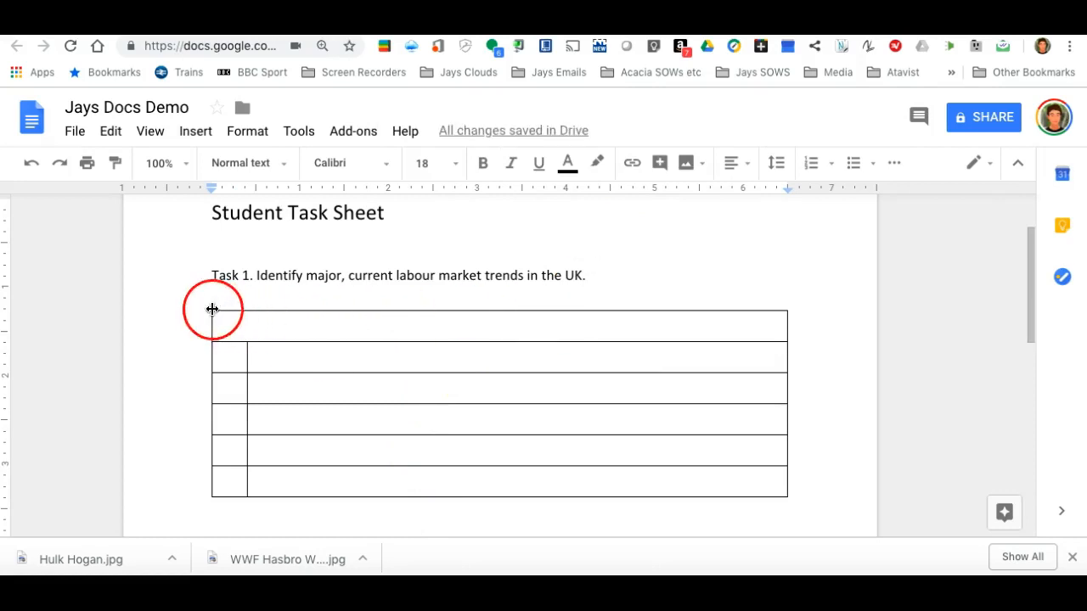
Step: Change the border colour of the whole table below the Task 1 line to dark green
click(431, 326)
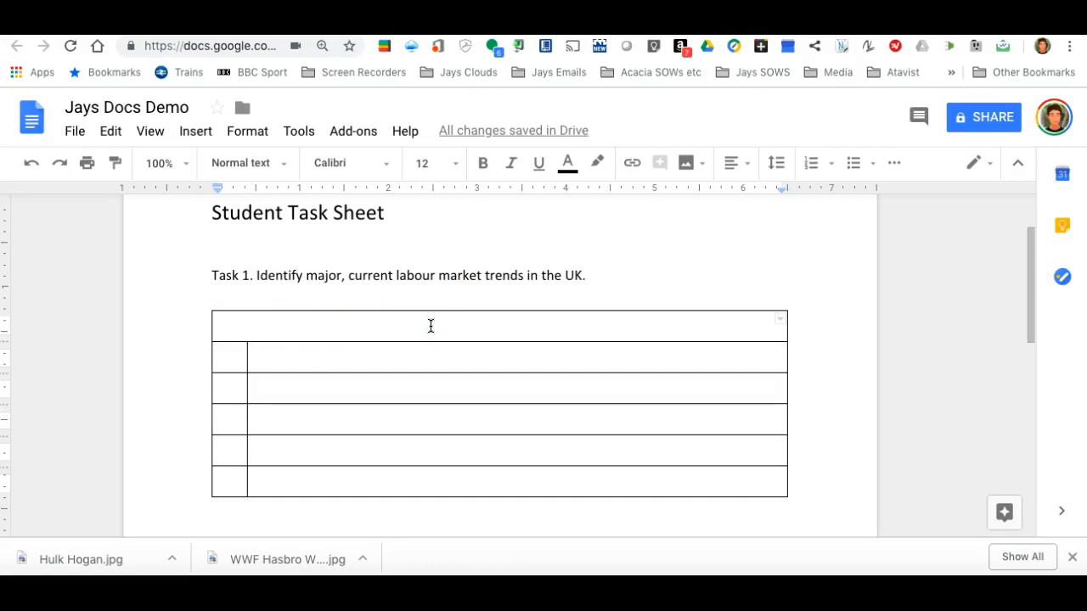
right_click(430, 327)
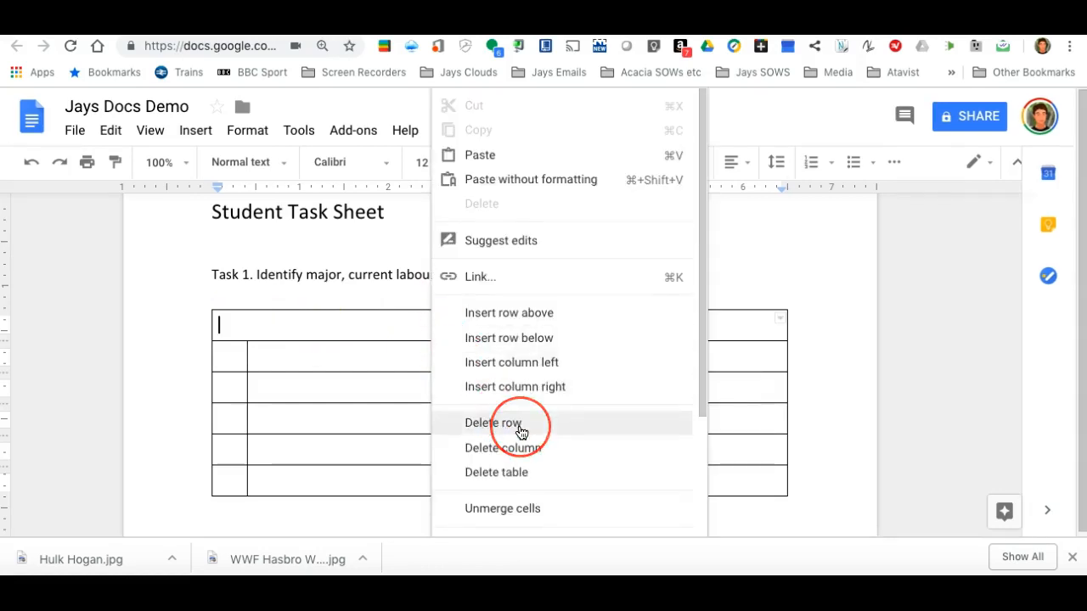
scroll(521, 433, down, 2)
scroll(521, 433, down, 1)
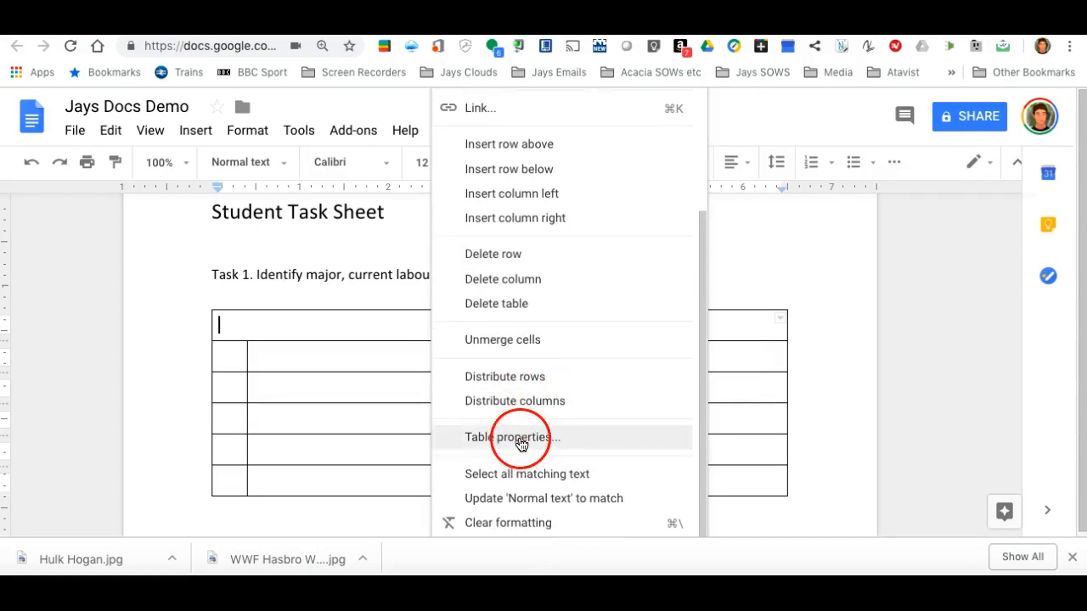
click(522, 438)
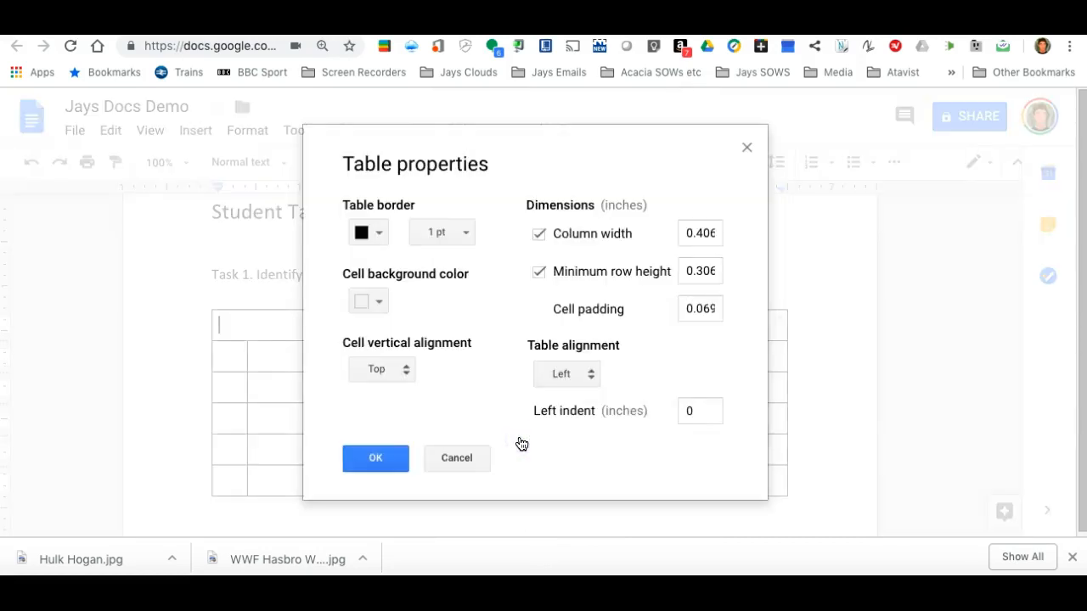
click(377, 231)
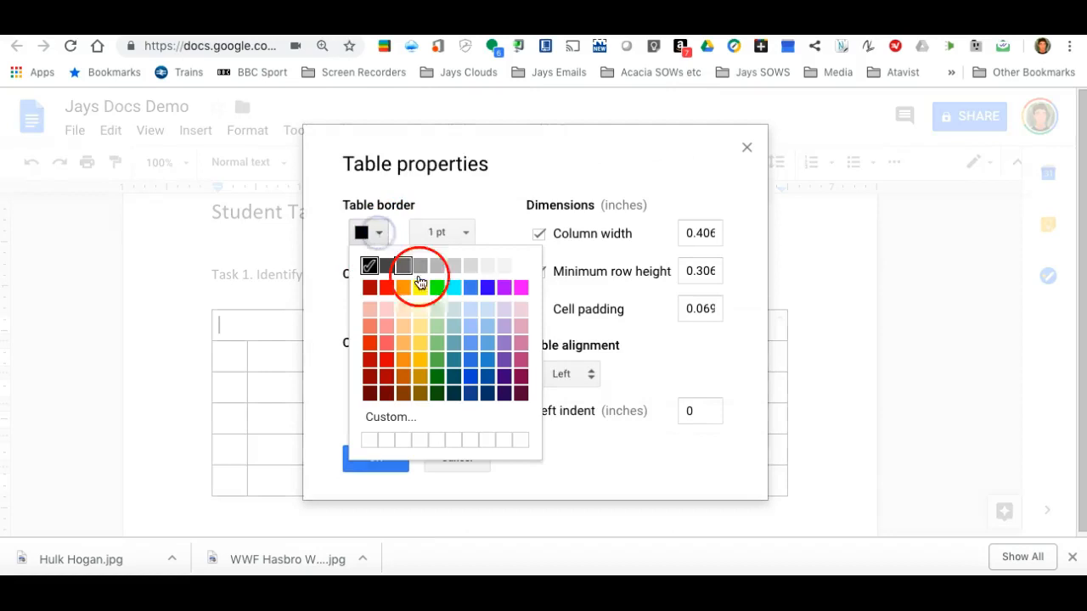
click(436, 376)
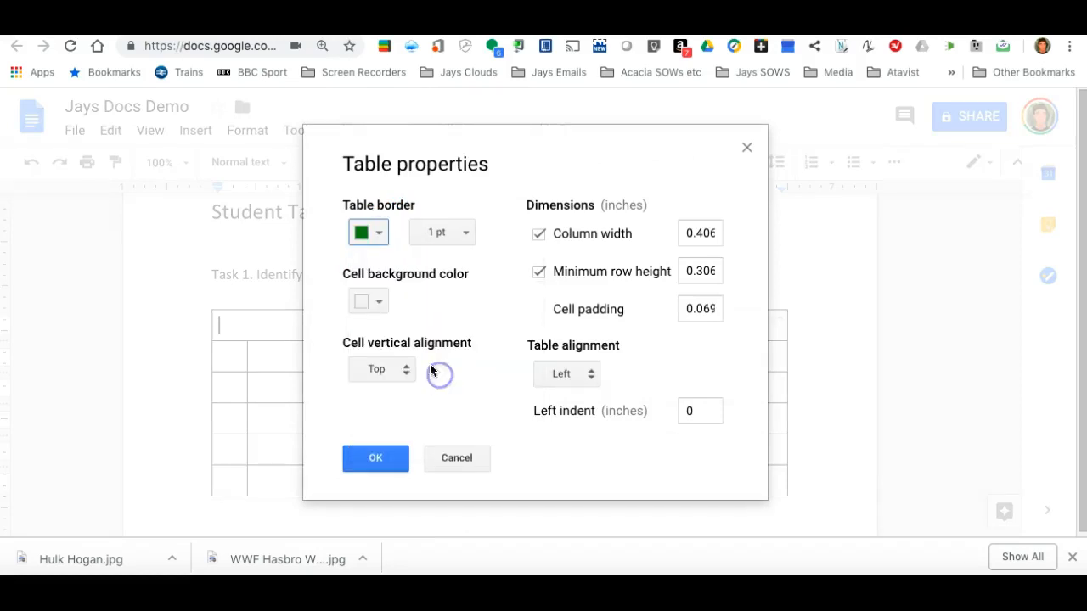
click(390, 460)
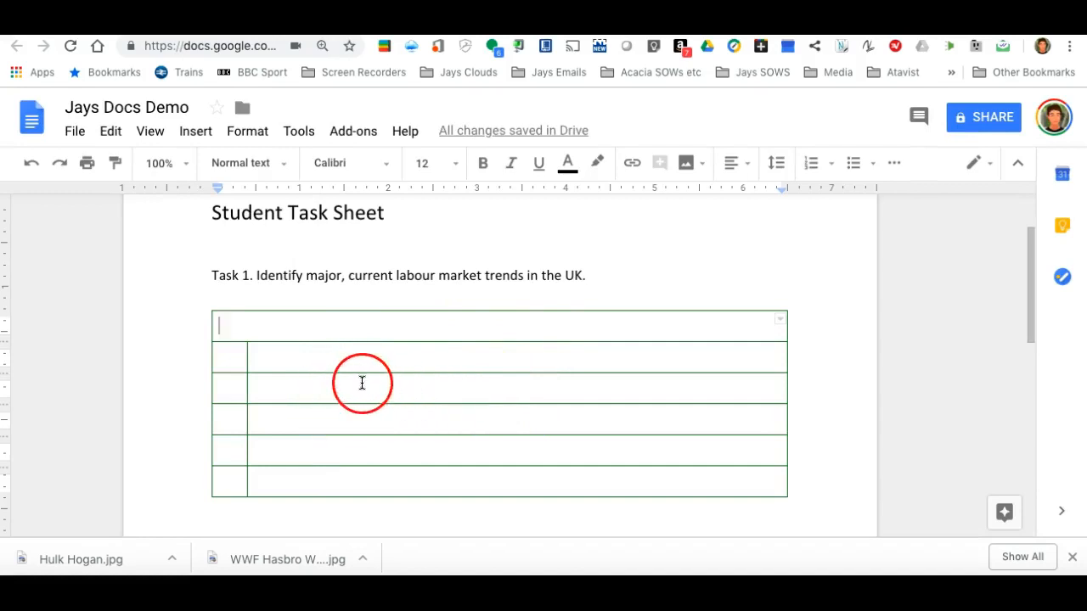
Step: Fill the table's merged heading cell with the palest green background colour
right_click(342, 327)
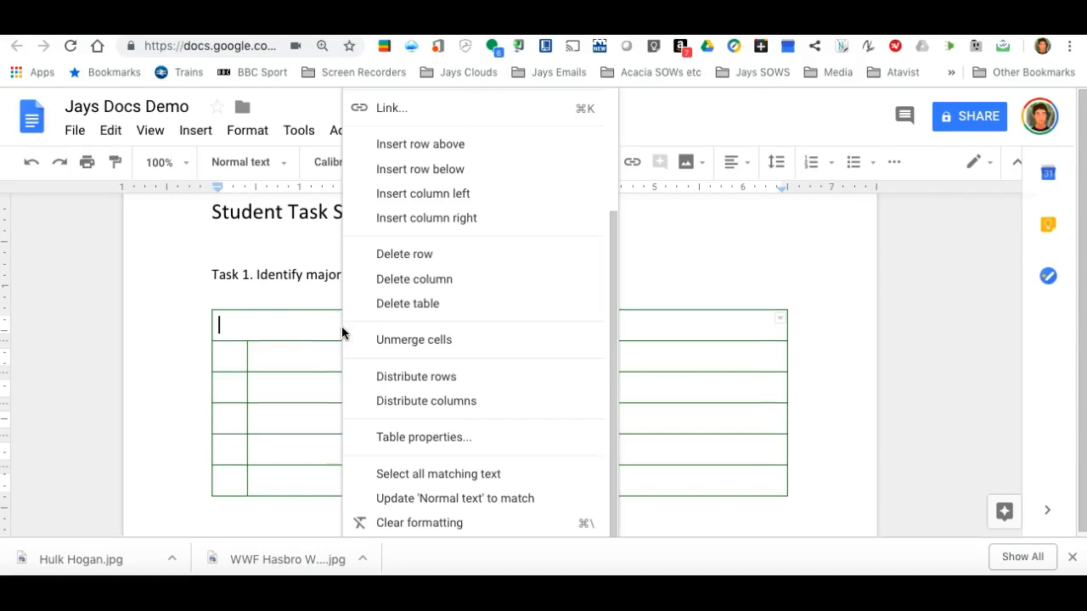
click(407, 434)
click(408, 383)
click(379, 301)
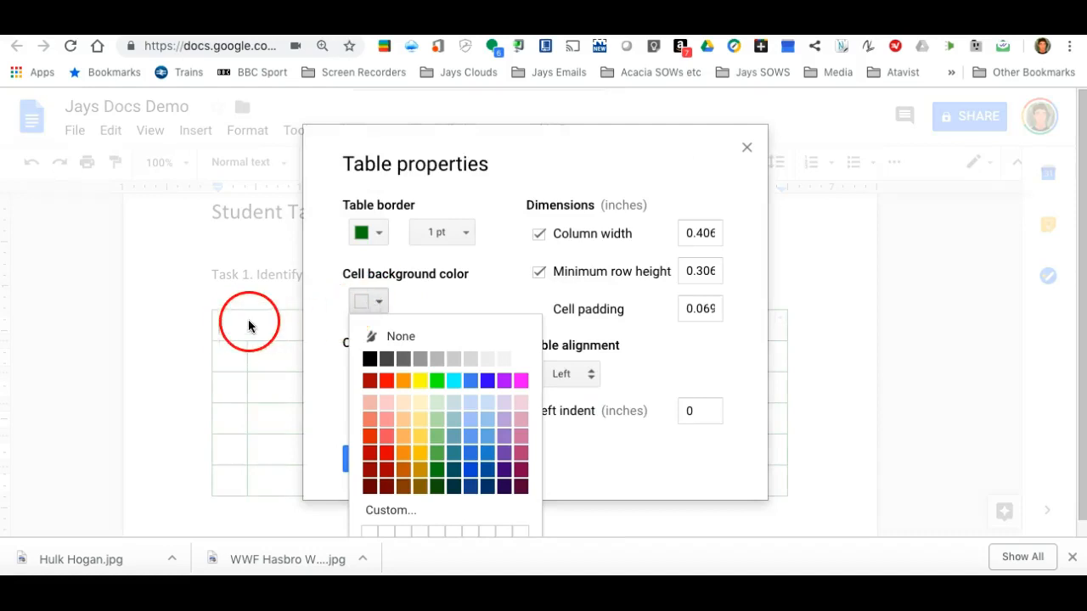
click(437, 401)
click(377, 466)
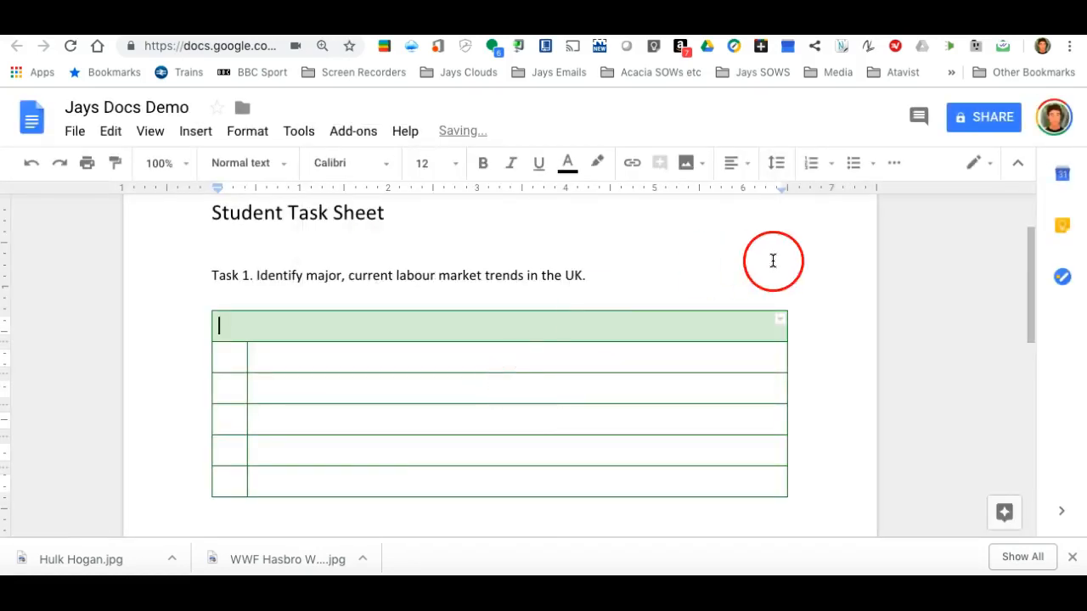
click(772, 260)
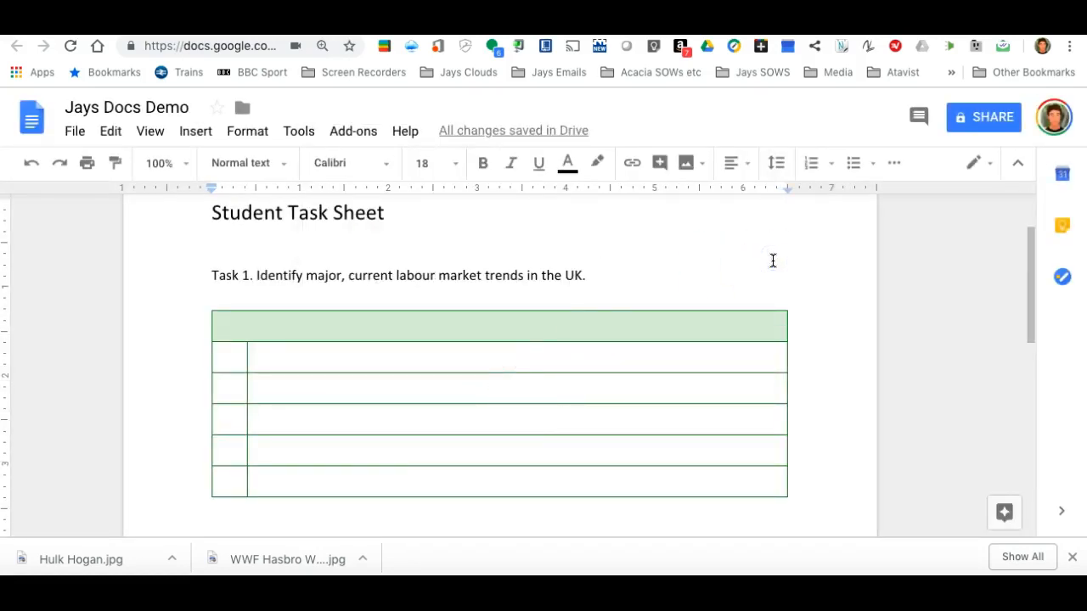
Step: Fill the five narrow first-column cells below the heading row with the same palest green background
click(233, 360)
drag(233, 361, 226, 469)
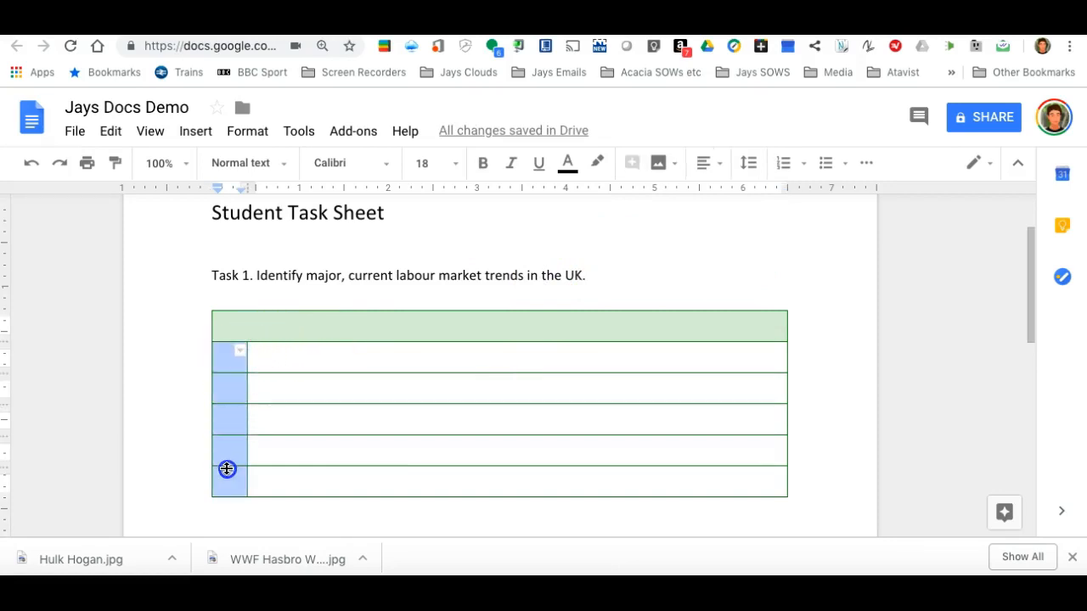
right_click(231, 394)
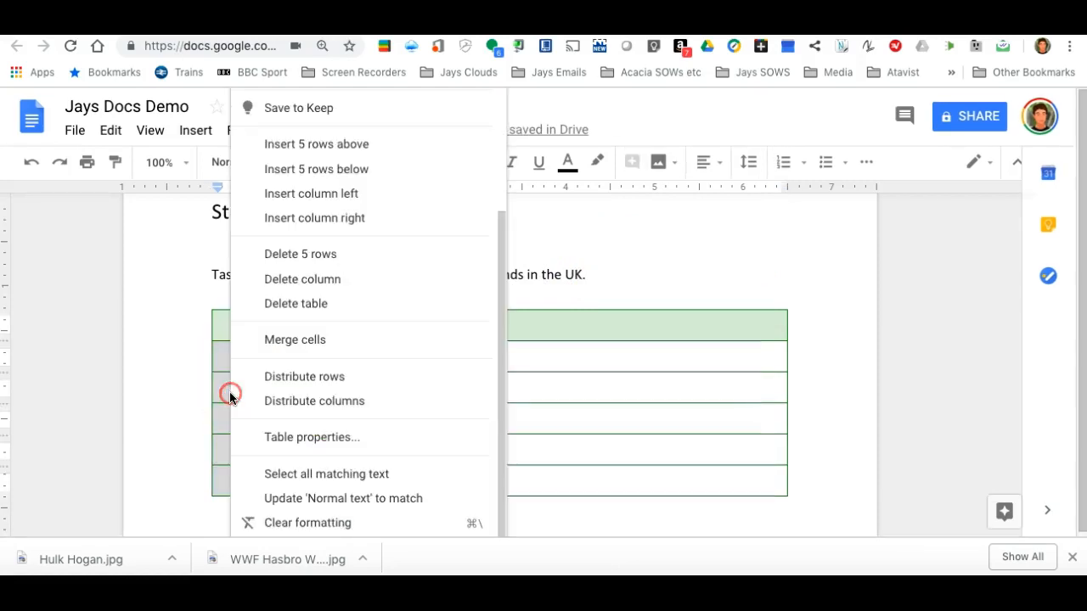
right_click(216, 395)
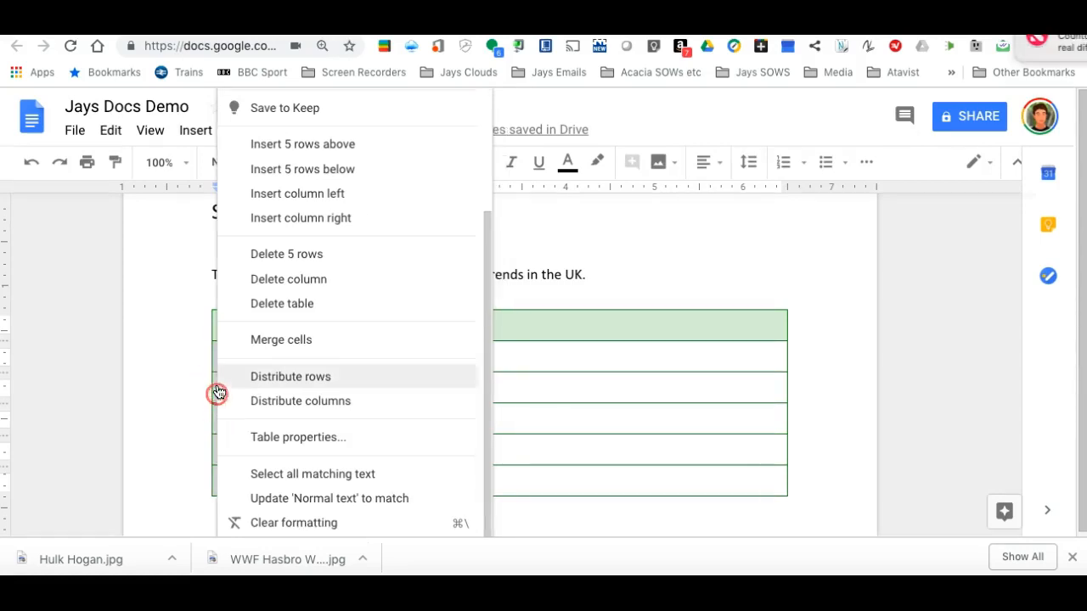
click(328, 438)
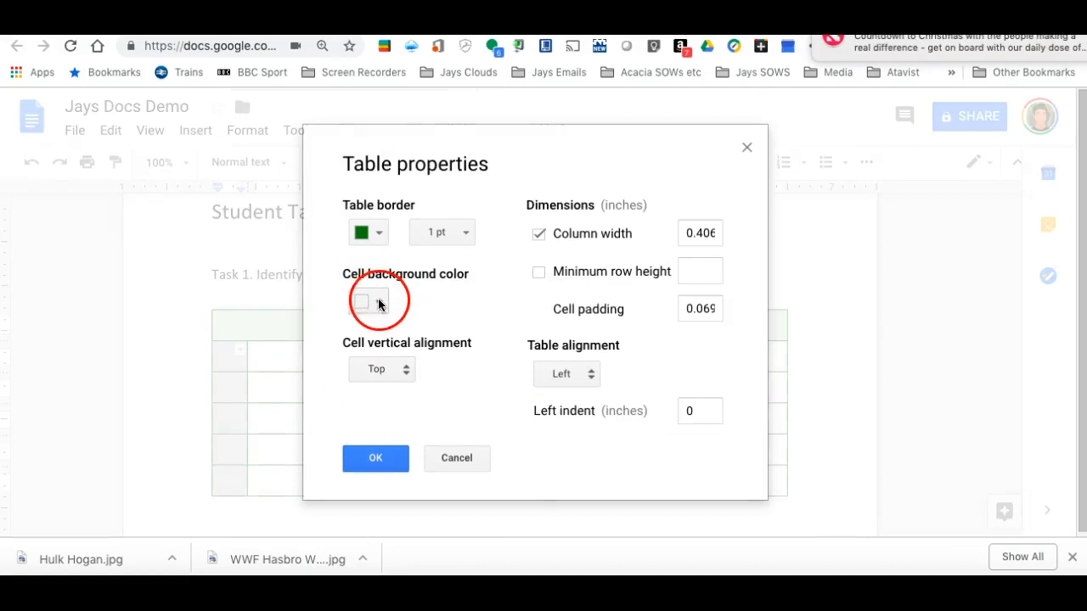
click(378, 302)
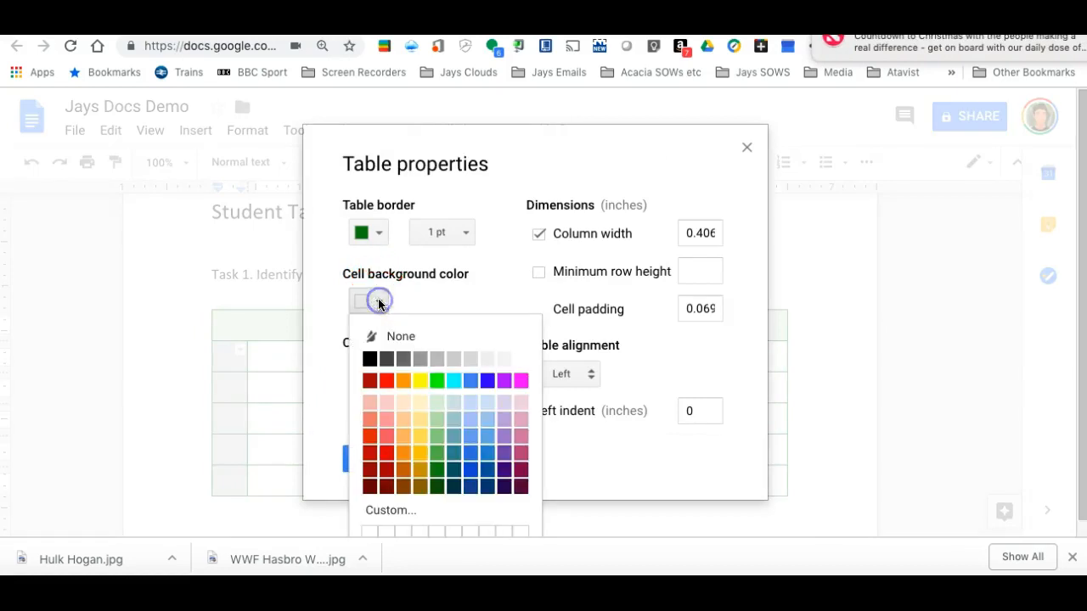
right_click(436, 406)
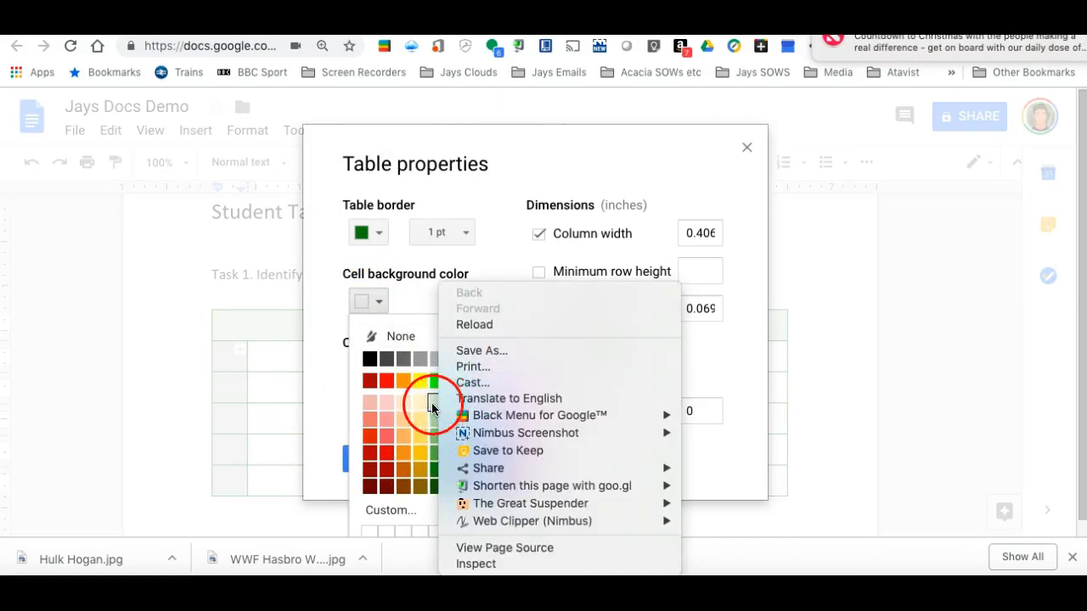
click(431, 404)
click(431, 402)
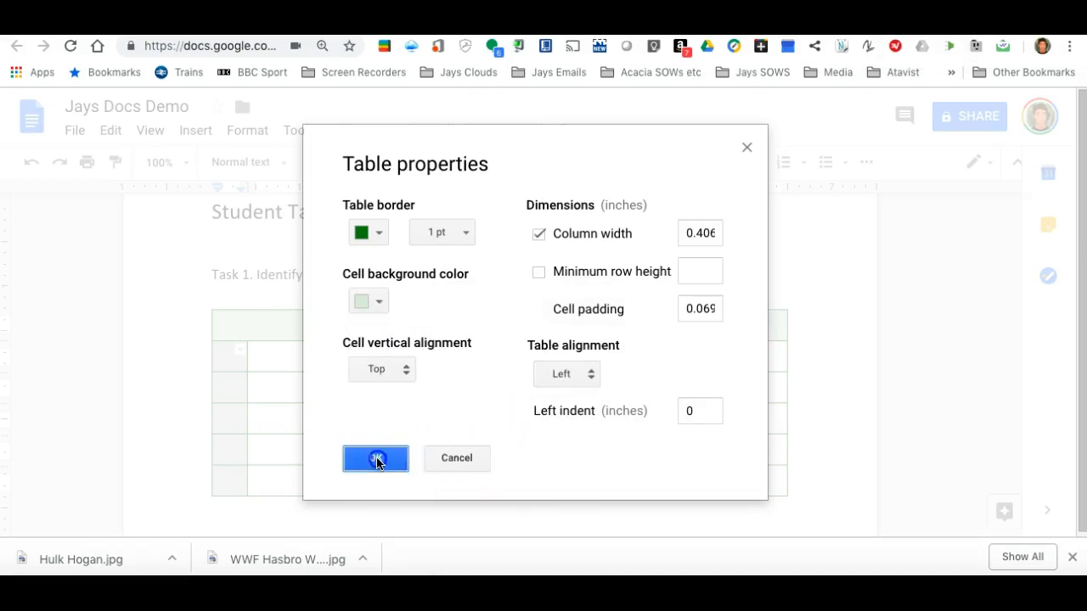
click(376, 456)
click(648, 271)
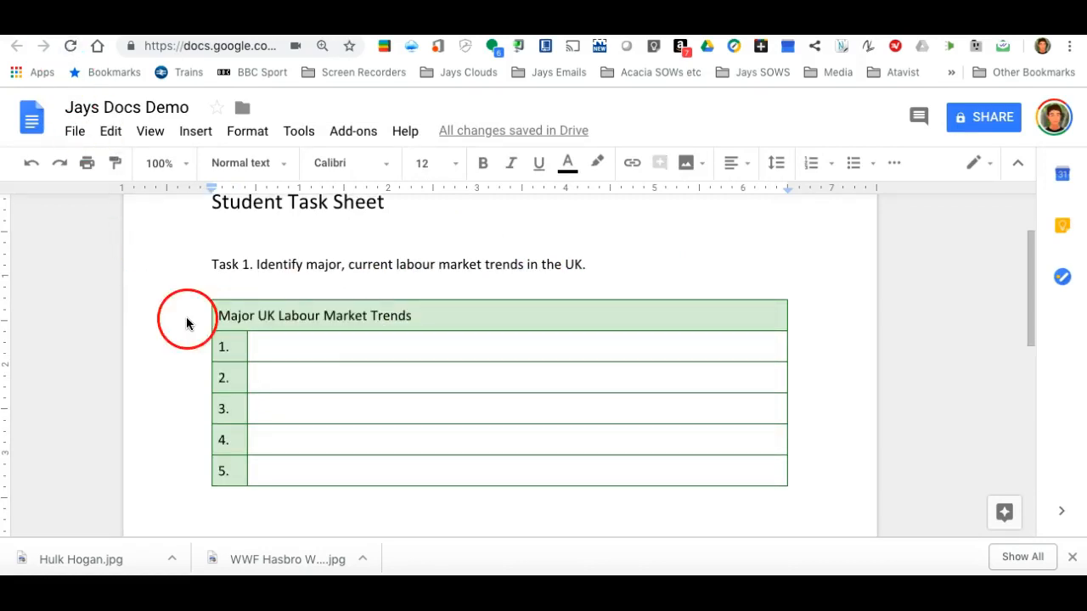
Step: Copy the whole Major UK Labour Market Trends table and paste a duplicate a few lines below the original
drag(206, 296, 210, 307)
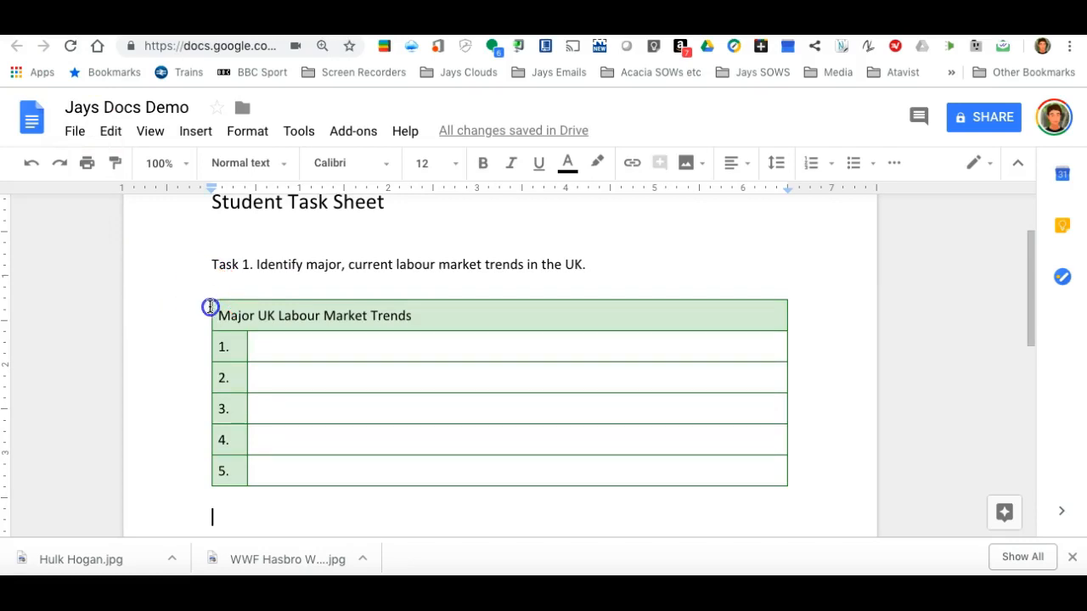
drag(195, 375, 465, 451)
drag(206, 305, 470, 507)
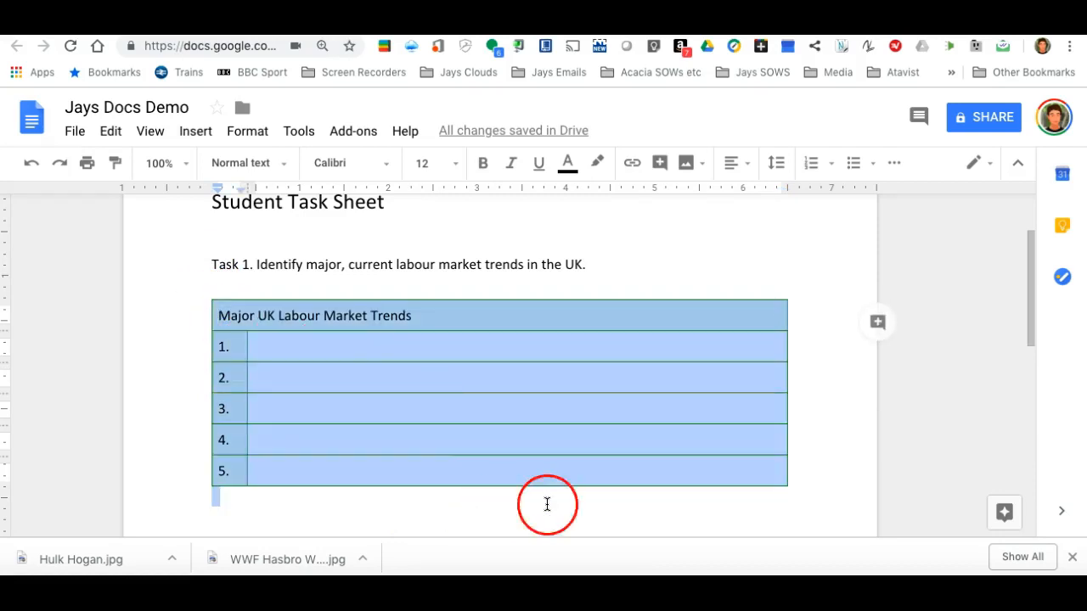
scroll(705, 478, down, 3)
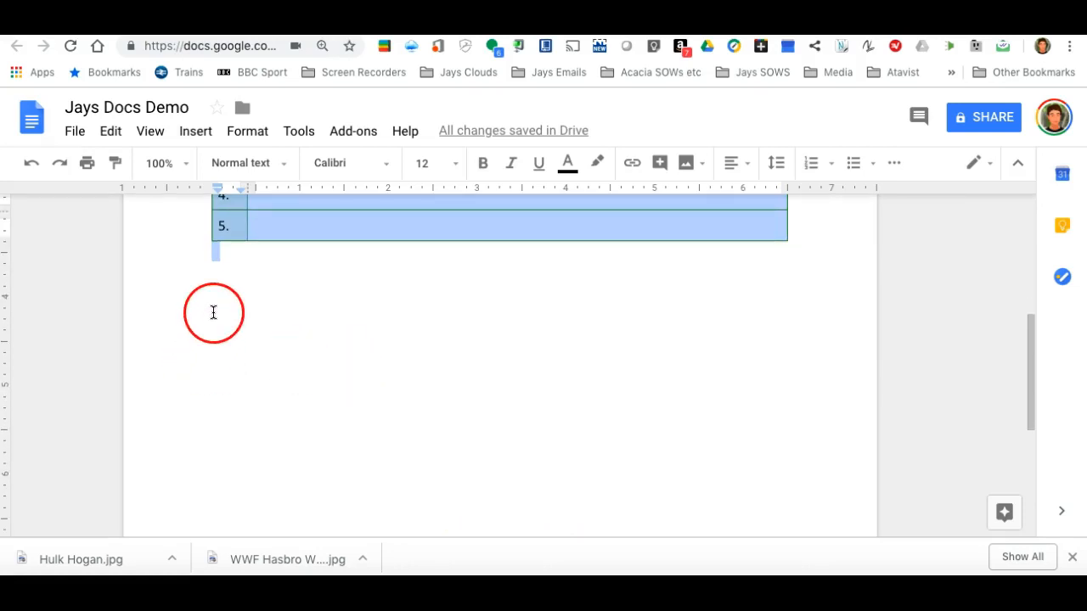
click(213, 312)
key(Return)
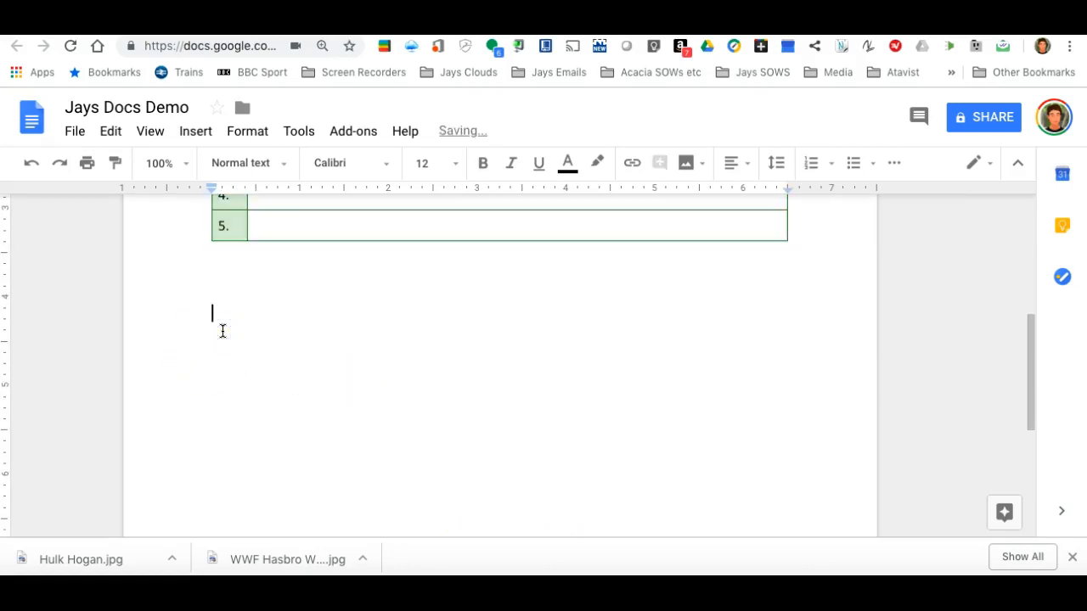
scroll(223, 331, up, 3)
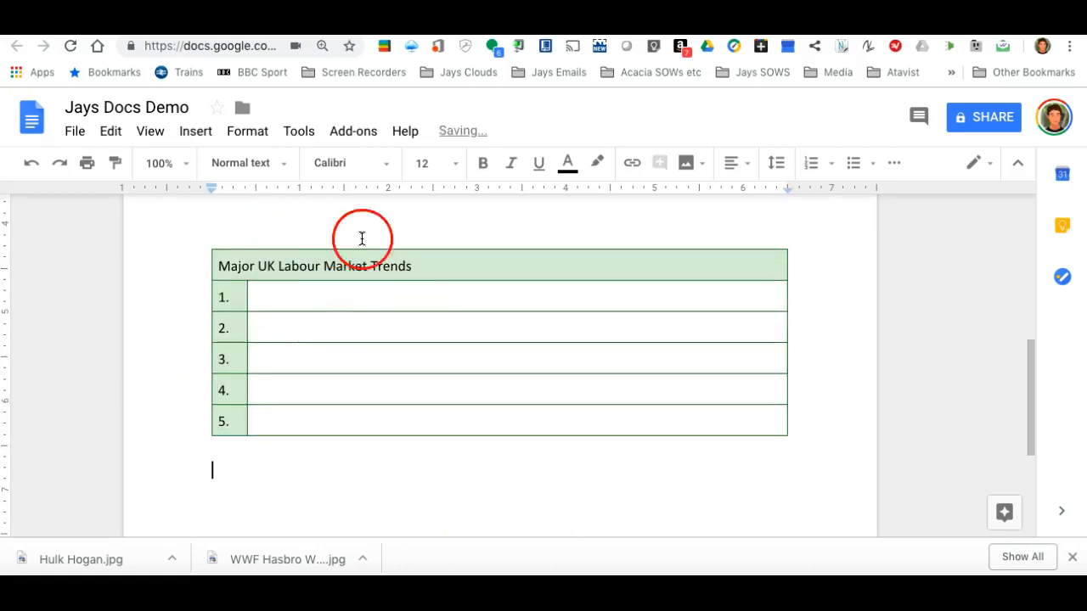
Step: Replace the duplicated table's heading text with "5 Fair Reasons for Dismissal"
drag(416, 261, 287, 263)
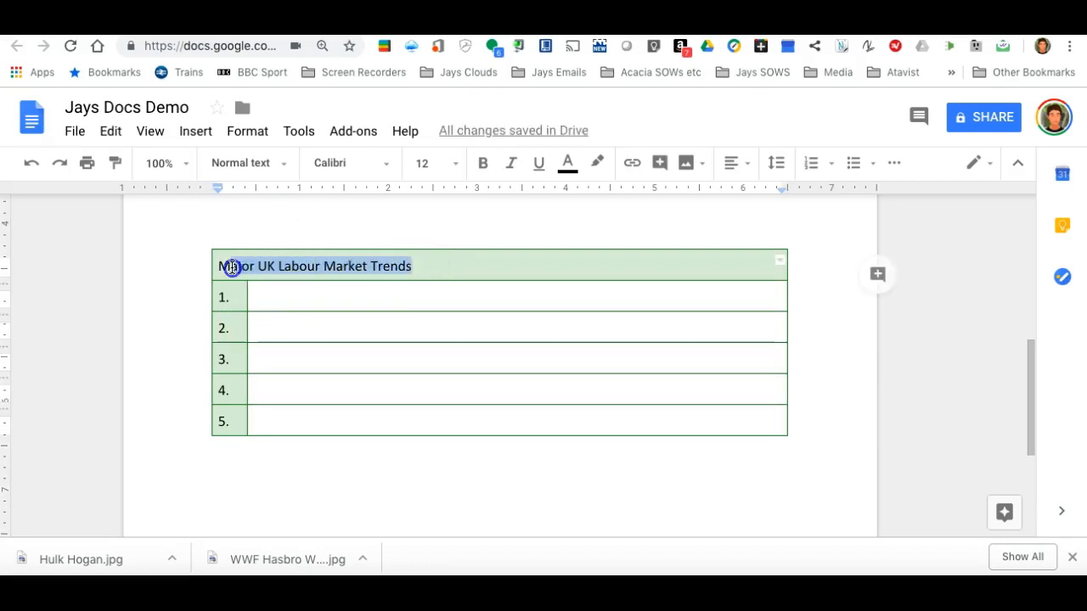
text(5 Fair rewasons for Dismissal)
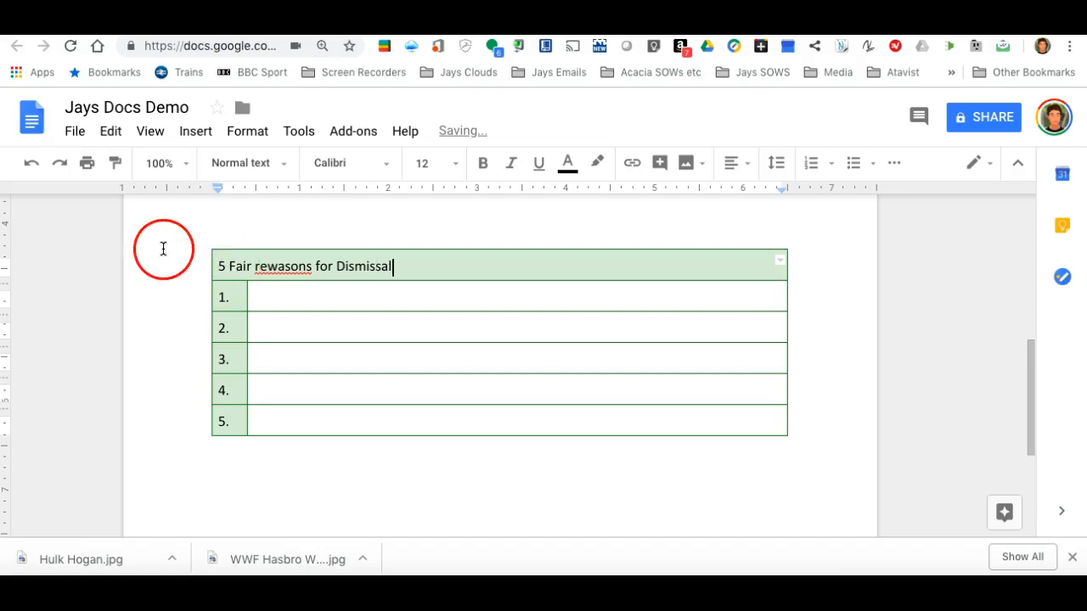
click(277, 267)
key(BackSpace)
click(261, 266)
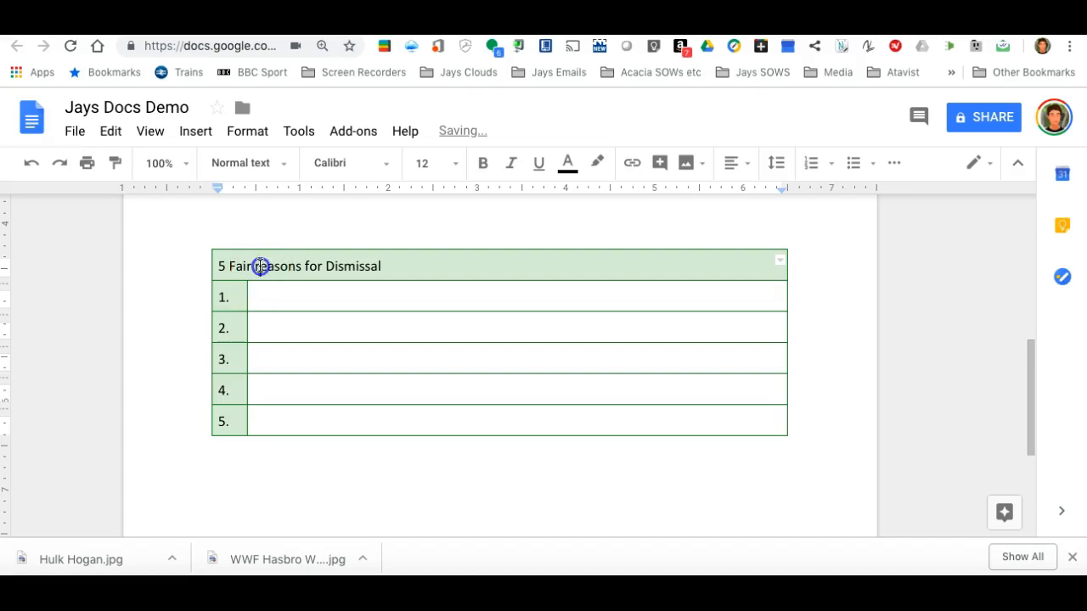
key(BackSpace)
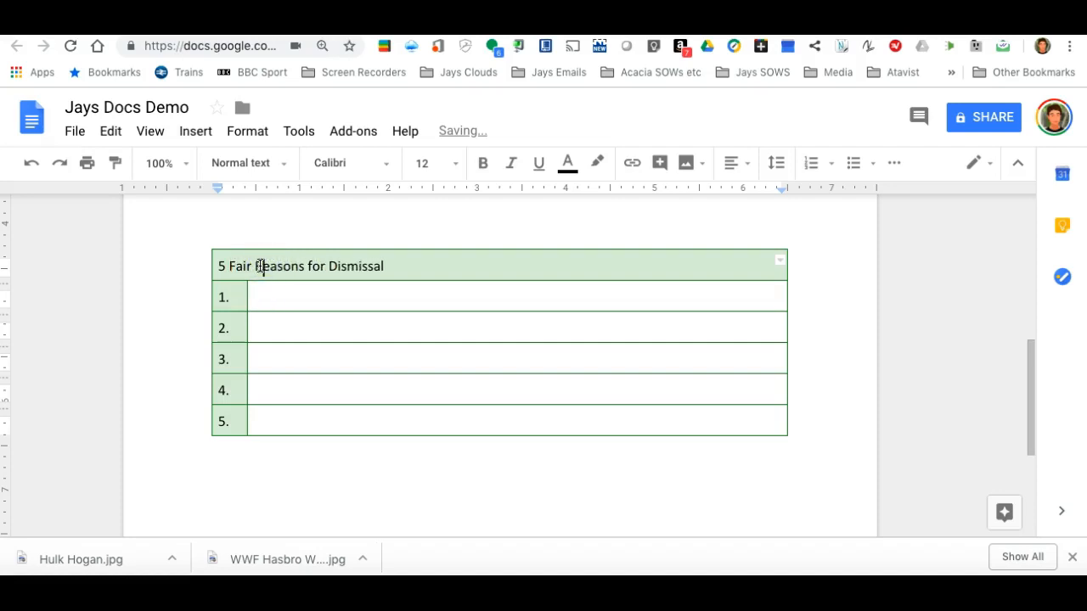
text(R)
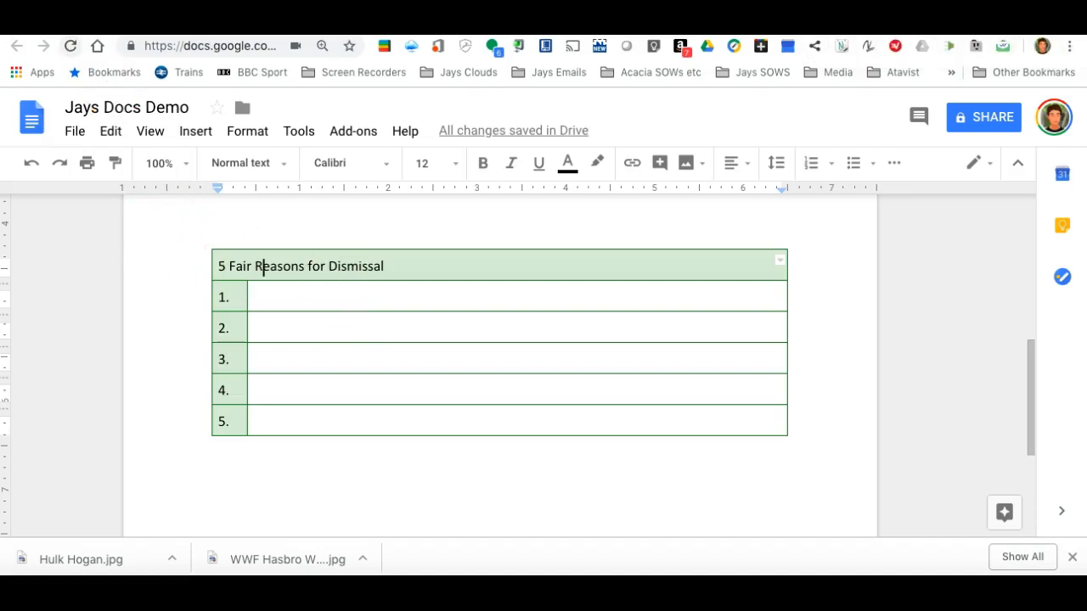
scroll(212, 216, down, 3)
click(417, 313)
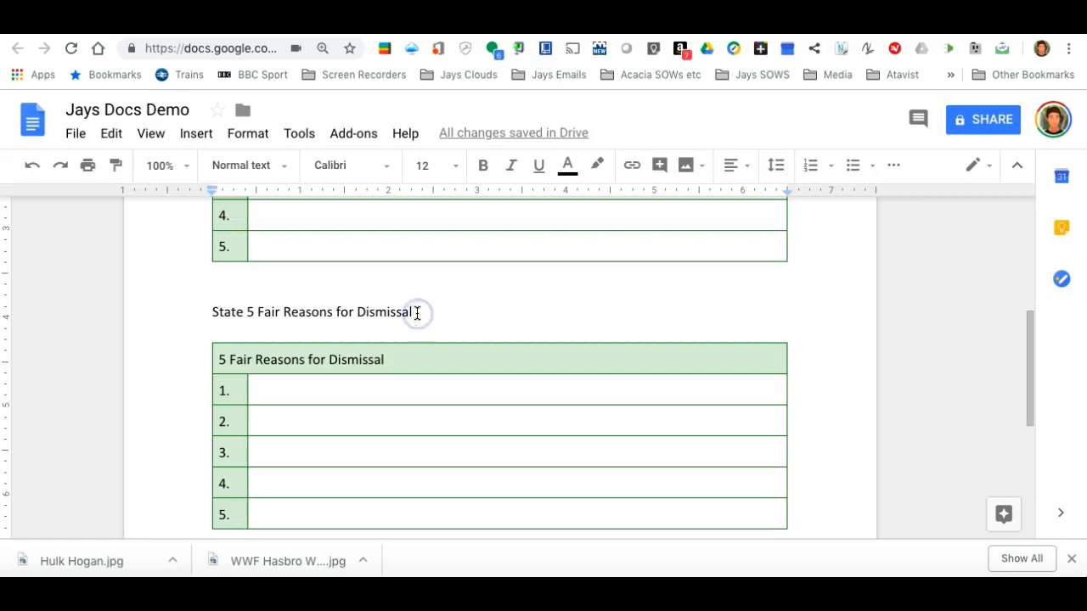
drag(417, 313, 228, 301)
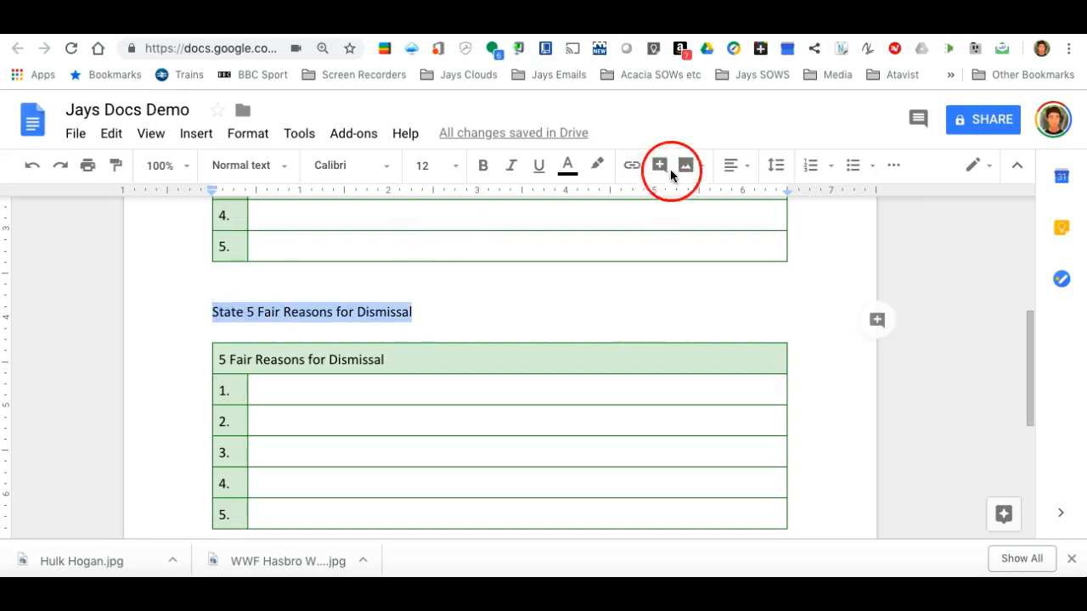
click(632, 166)
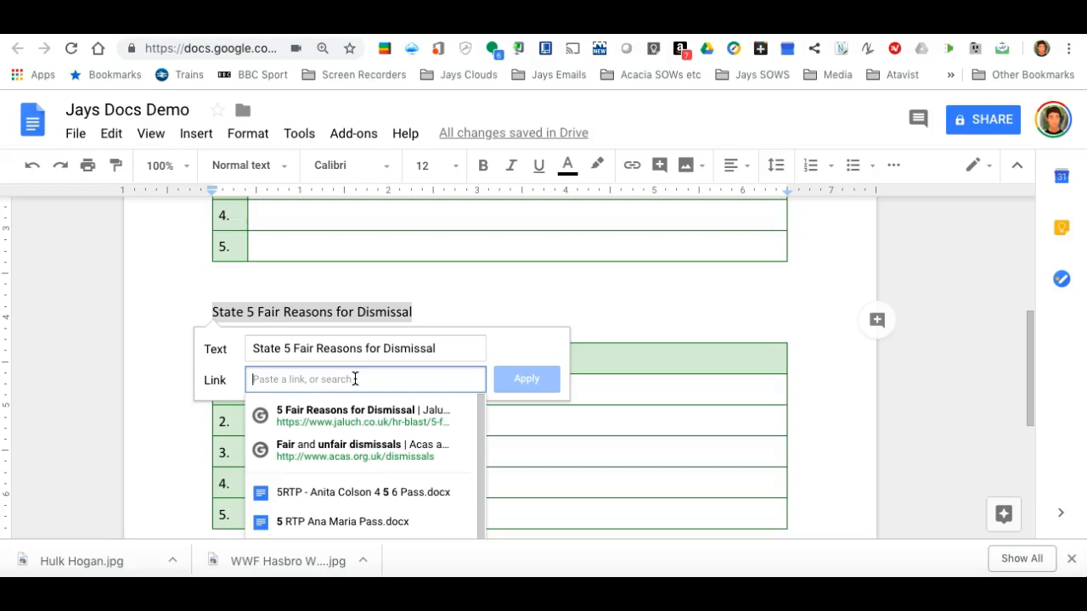
click(380, 380)
text(http://www.acas.org.uk/index.aspx?articleid=4098)
click(527, 381)
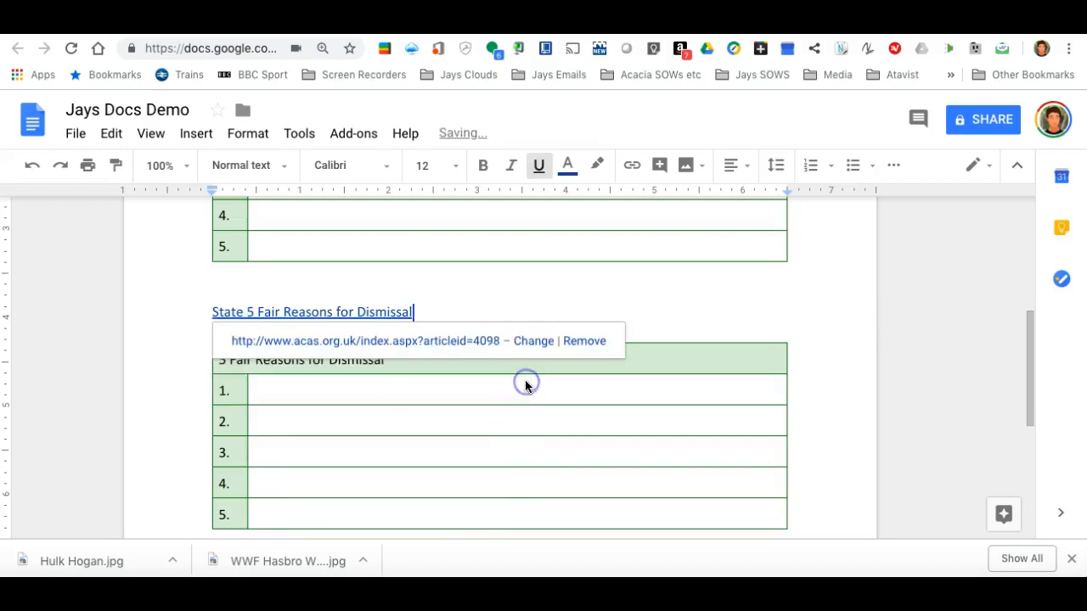
click(636, 296)
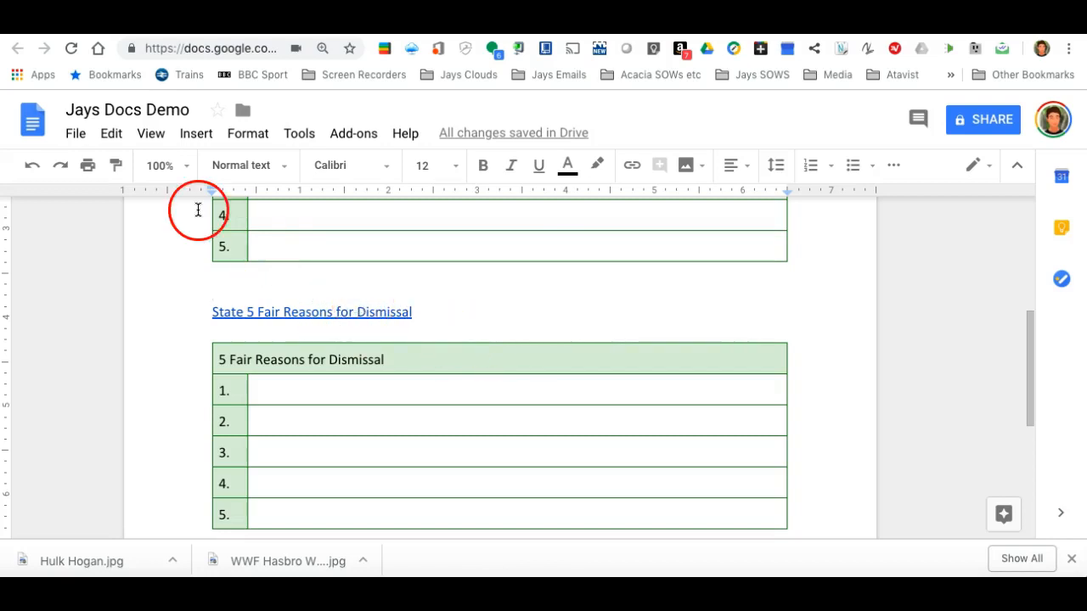
click(48, 22)
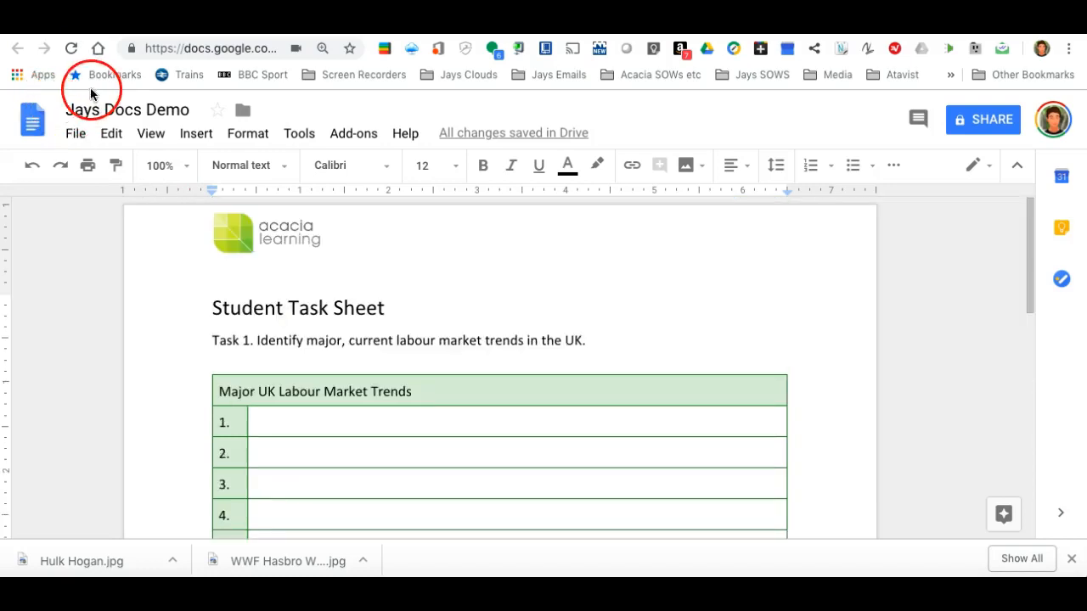